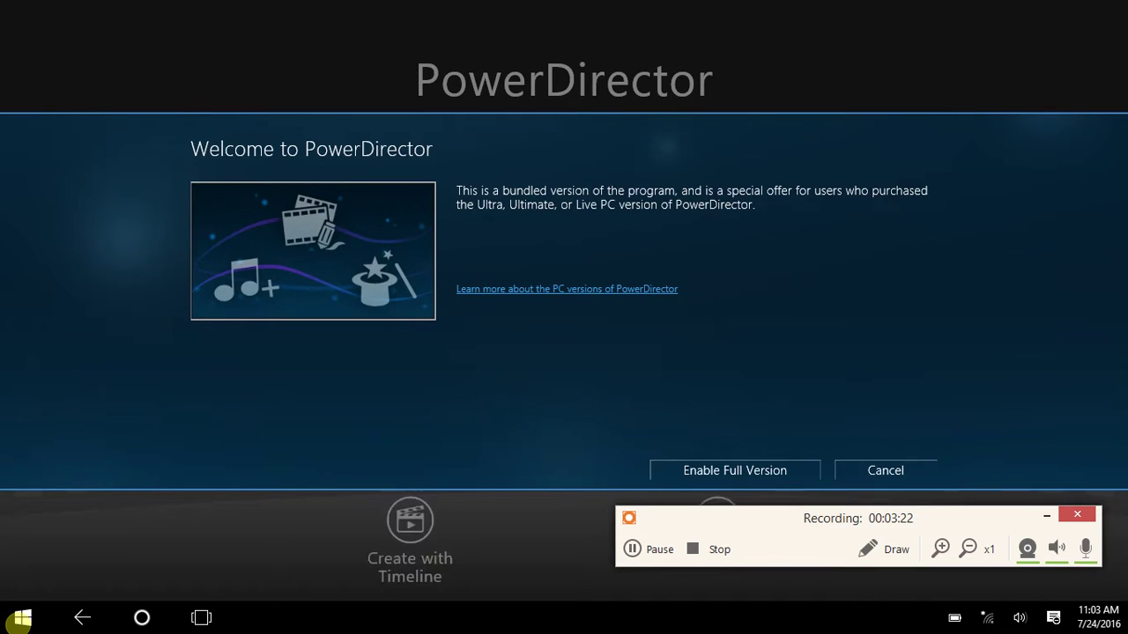
Dismiss the full-version offer and open the youtube vidoes project.
{"action": "left_click", "coordinate": [885, 471]}
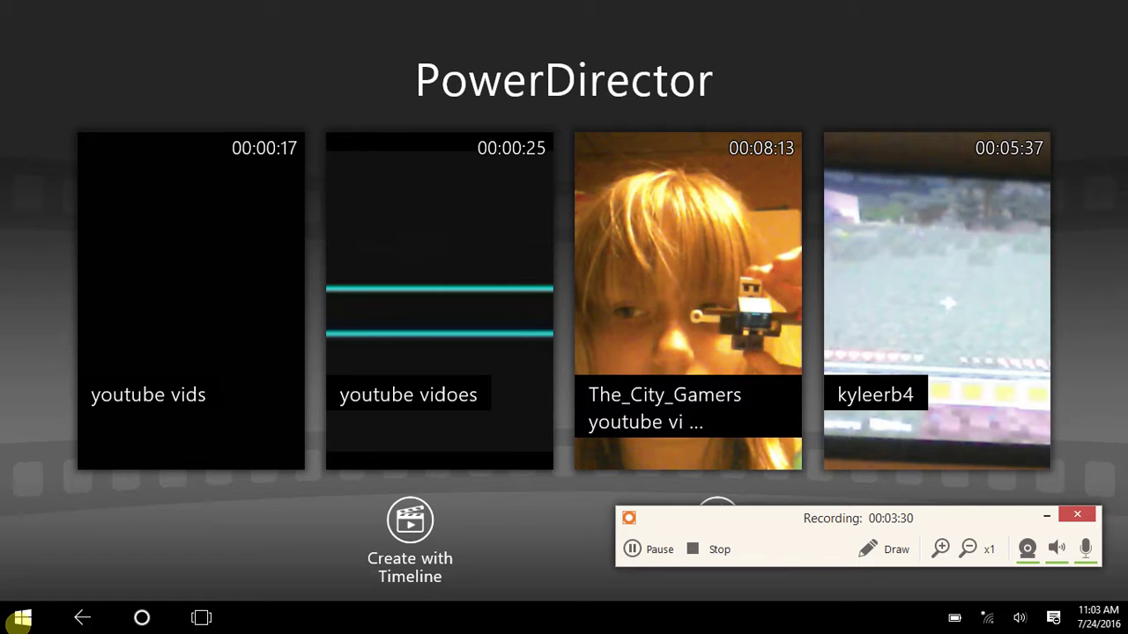
{"action": "left_click", "coordinate": [409, 529]}
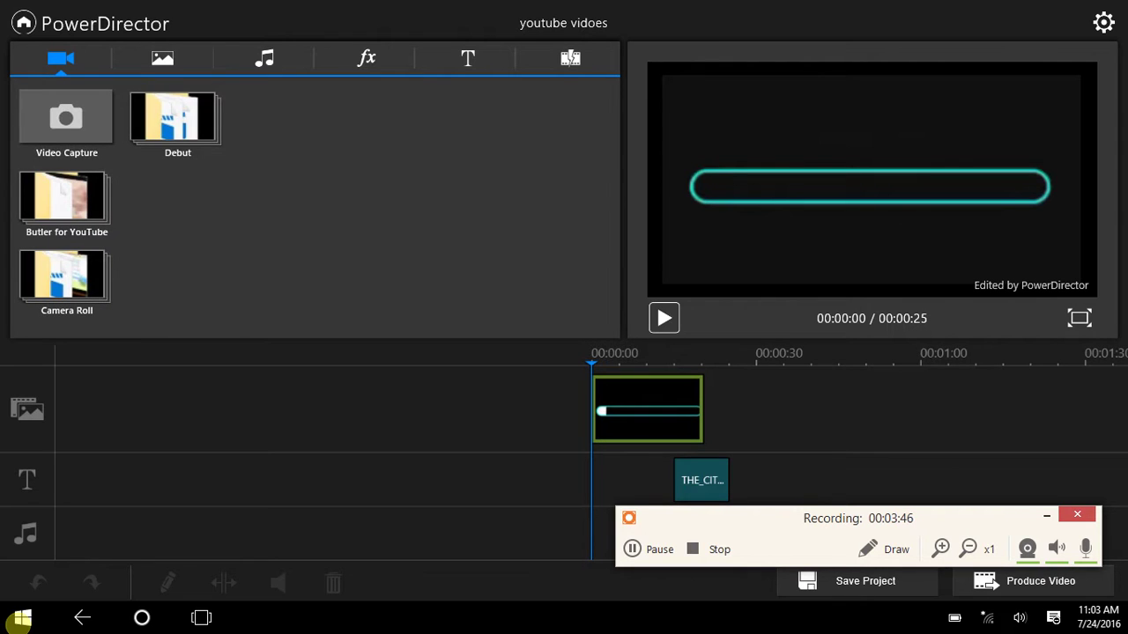
{"action": "key", "text": "XF86AudioRaiseVolume"}
{"action": "key", "text": "XF86AudioRaiseVolume"}
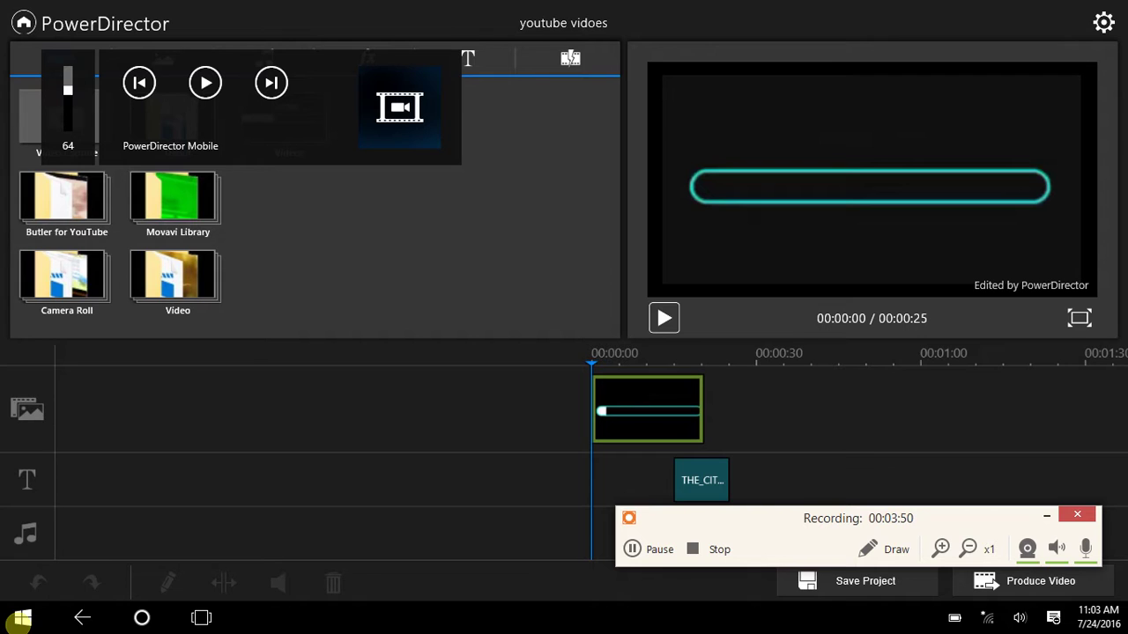
{"action": "key", "text": "space"}
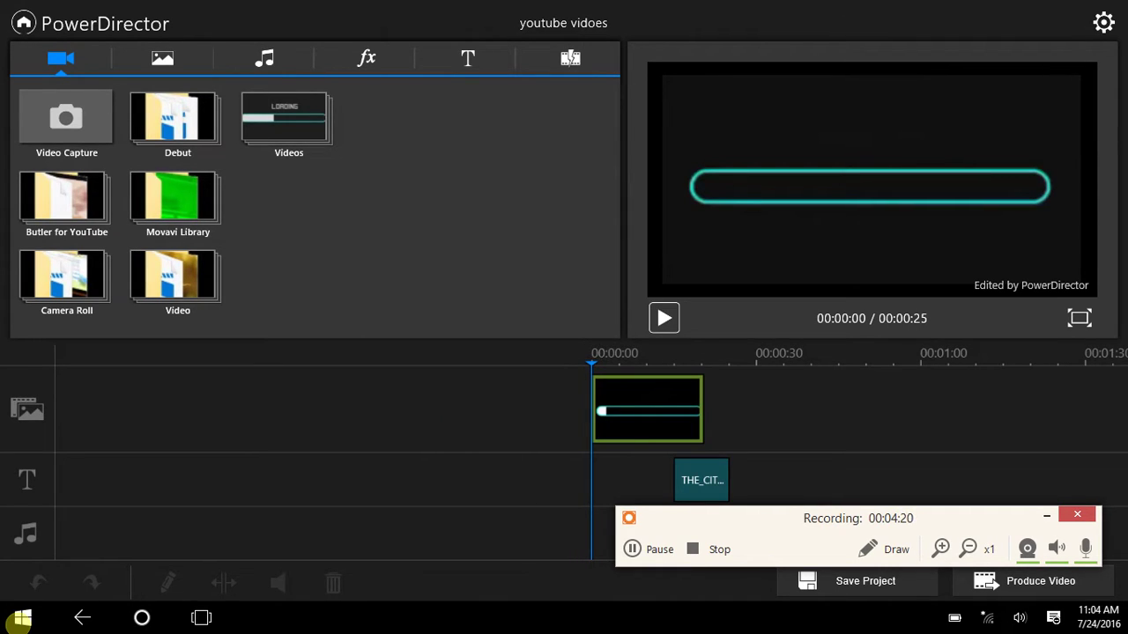
Find PowerDirector in the list of all installed apps and switch back to it.
{"action": "left_click", "coordinate": [22, 619]}
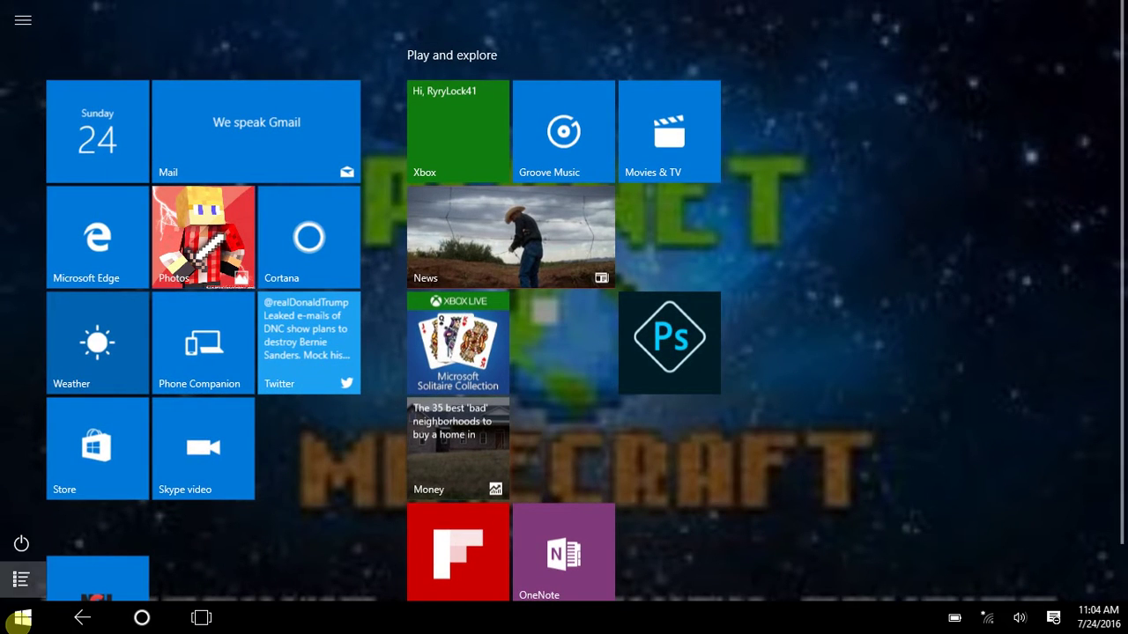
{"action": "left_click", "coordinate": [21, 580]}
{"action": "scroll", "coordinate": [129, 435], "scroll_direction": "down", "scroll_amount": 8}
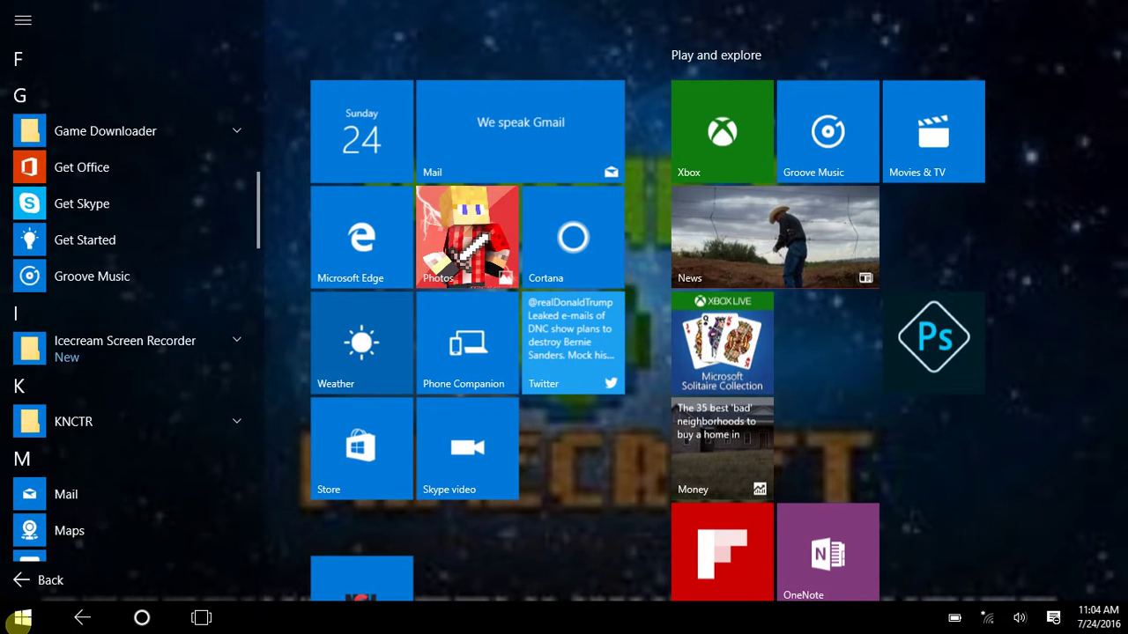
{"action": "scroll", "coordinate": [132, 335], "scroll_direction": "down", "scroll_amount": 10}
{"action": "scroll", "coordinate": [132, 335], "scroll_direction": "down", "scroll_amount": 5}
{"action": "left_click", "coordinate": [113, 380]}
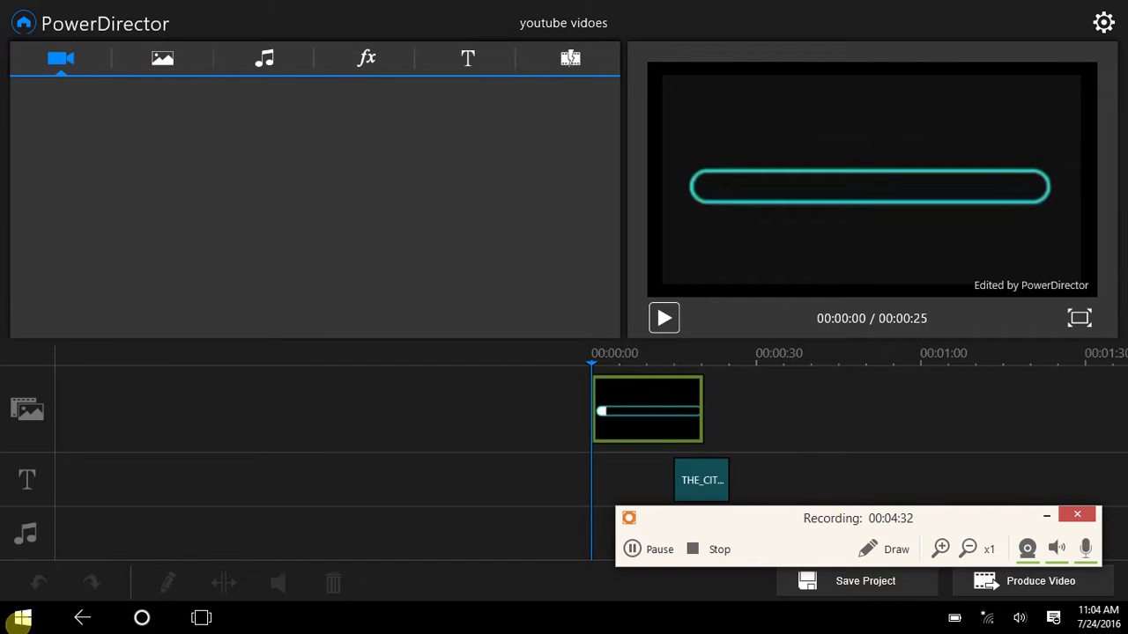
Switch to the youtube vids project and look into its Videos media folder.
{"action": "key", "text": "Escape"}
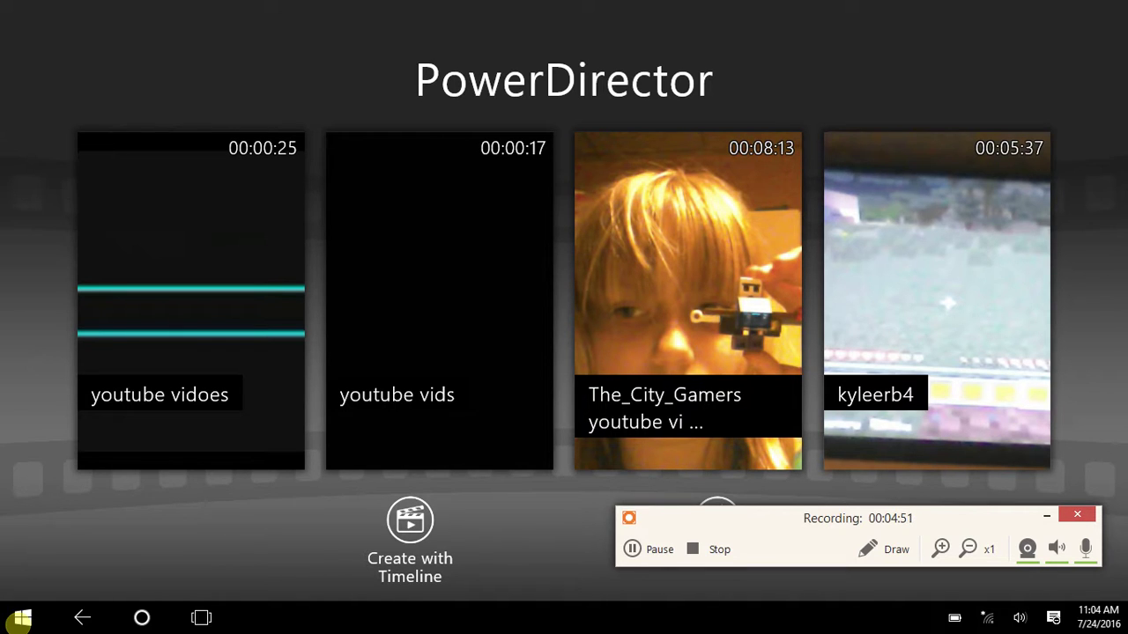
{"action": "left_click", "coordinate": [401, 253]}
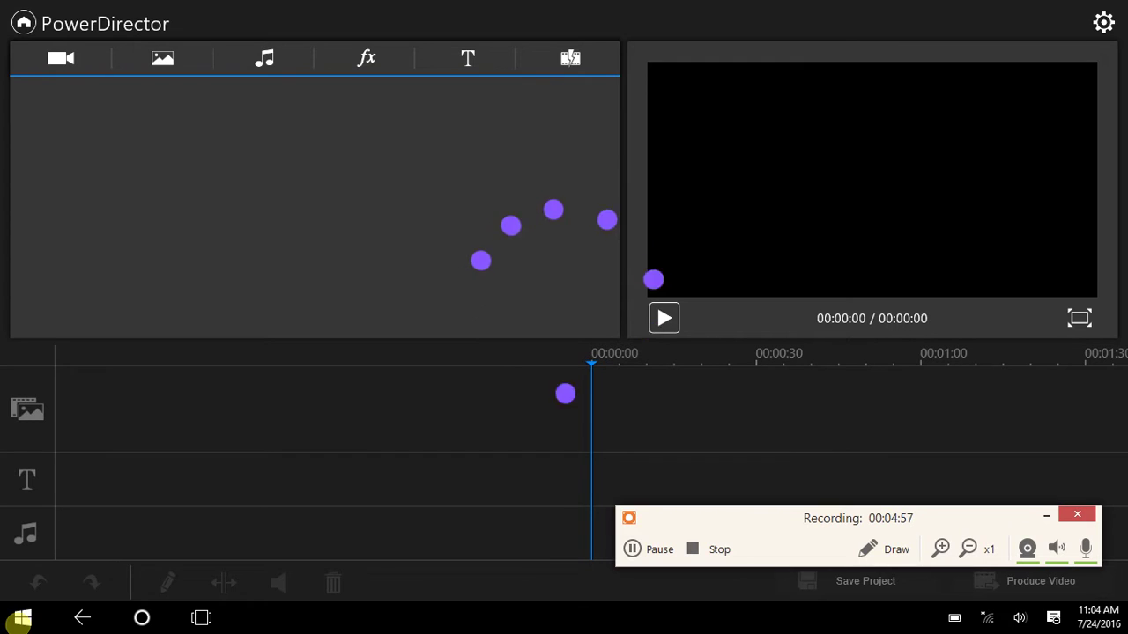
{"action": "left_click", "coordinate": [659, 549]}
{"action": "left_click", "coordinate": [659, 549]}
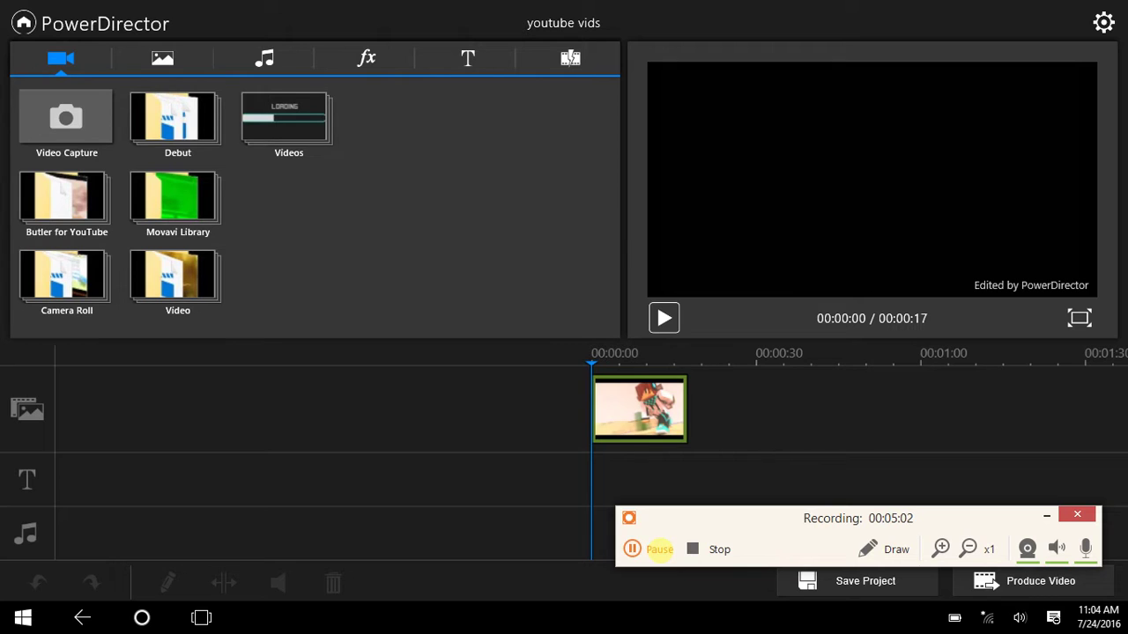
{"action": "left_click", "coordinate": [284, 119]}
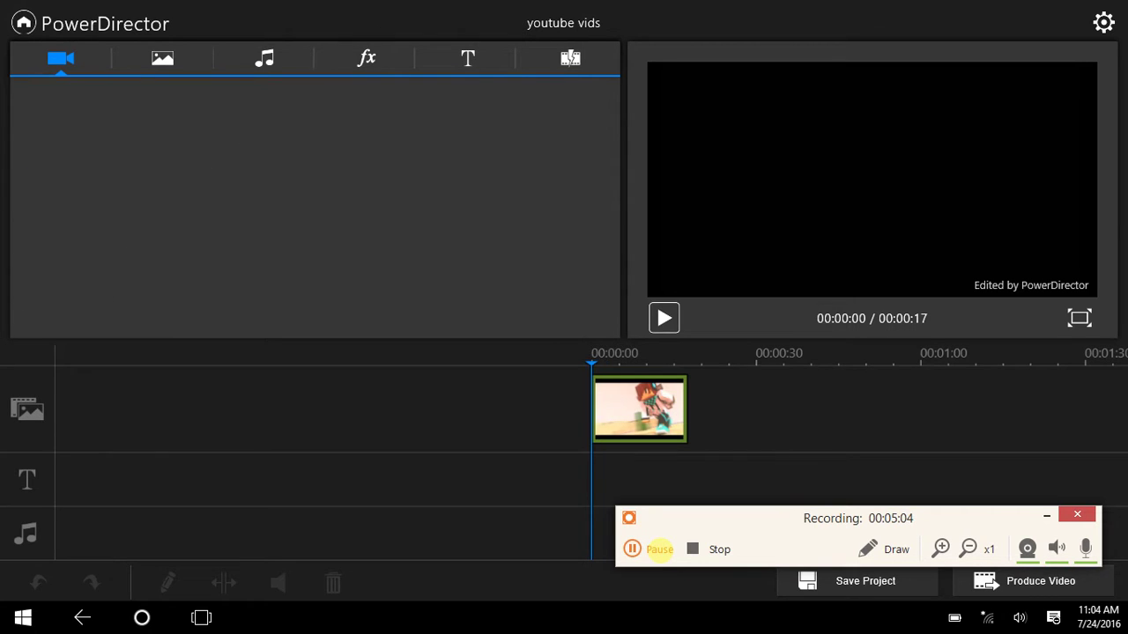
{"action": "left_click", "coordinate": [65, 117]}
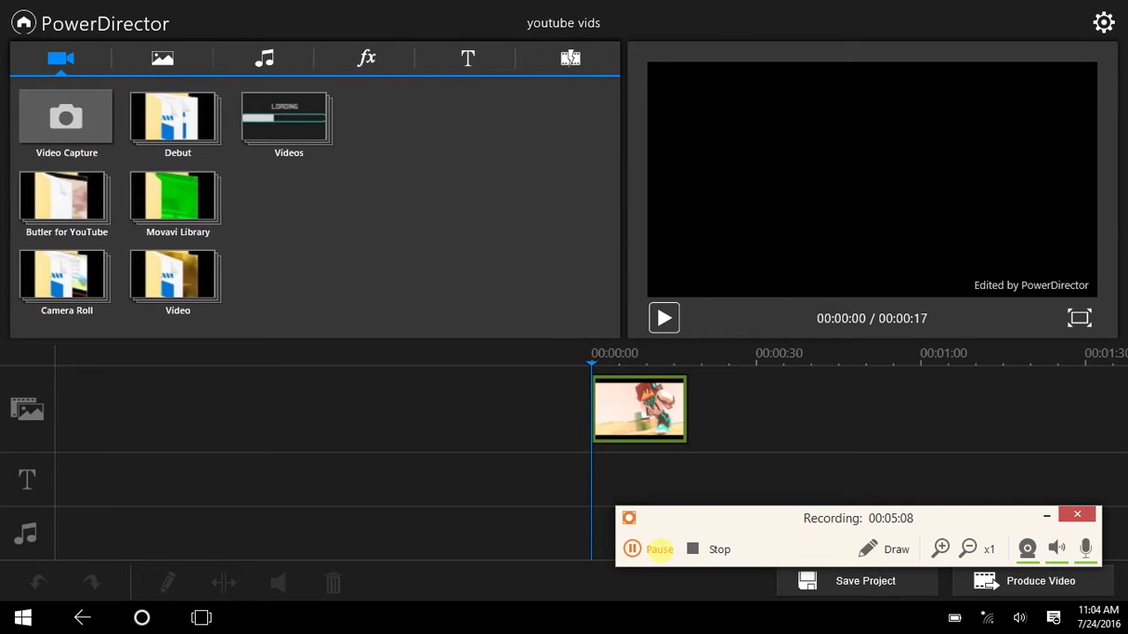
Select the clip on the video track and preview it while raising the system volume.
{"action": "left_click", "coordinate": [639, 408]}
{"action": "left_click", "coordinate": [663, 318]}
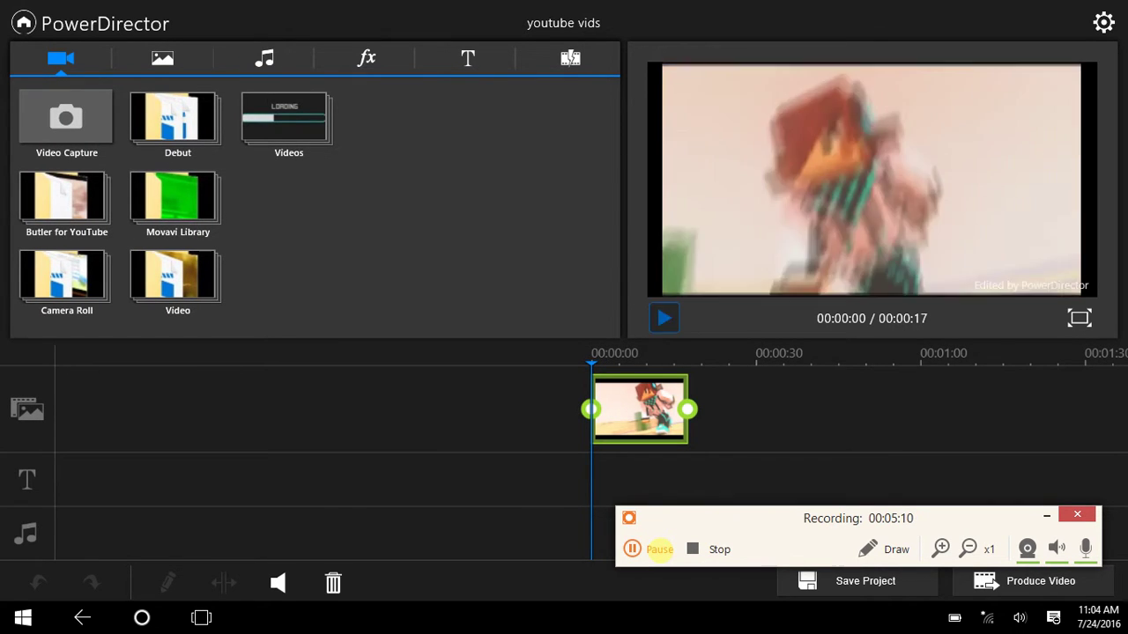
{"action": "key", "text": "XF86AudioRaiseVolume"}
{"action": "key", "text": "XF86AudioRaiseVolume"}
{"action": "key", "text": "XF86AudioRaiseVolume"}
{"action": "key", "text": "XF86AudioRaiseVolume"}
{"action": "key", "text": "XF86AudioRaiseVolume"}
{"action": "key", "text": "XF86AudioRaiseVolume"}
{"action": "key", "text": "XF86AudioRaiseVolume"}
{"action": "key", "text": "XF86AudioRaiseVolume"}
{"action": "key", "text": "XF86AudioRaiseVolume"}
{"action": "key", "text": "XF86AudioRaiseVolume"}
{"action": "key", "text": "XF86AudioRaiseVolume"}
{"action": "key", "text": "XF86AudioRaiseVolume"}
{"action": "key", "text": "XF86AudioRaiseVolume"}
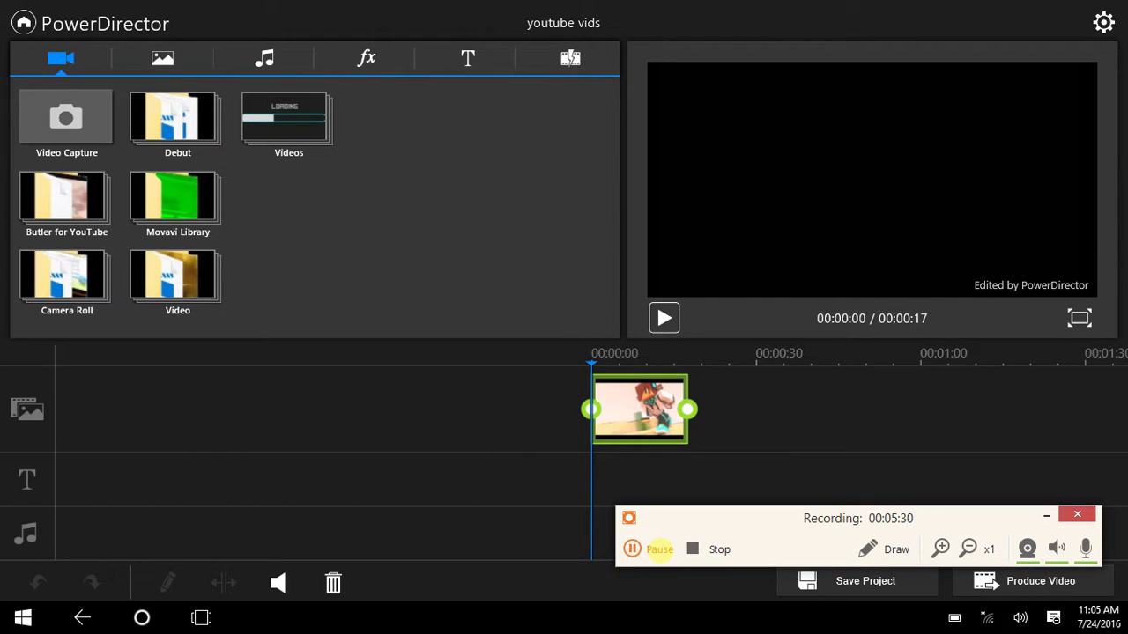
Trim the end of the clip on the video track to 12 seconds and preview the result.
{"action": "left_click", "coordinate": [156, 62]}
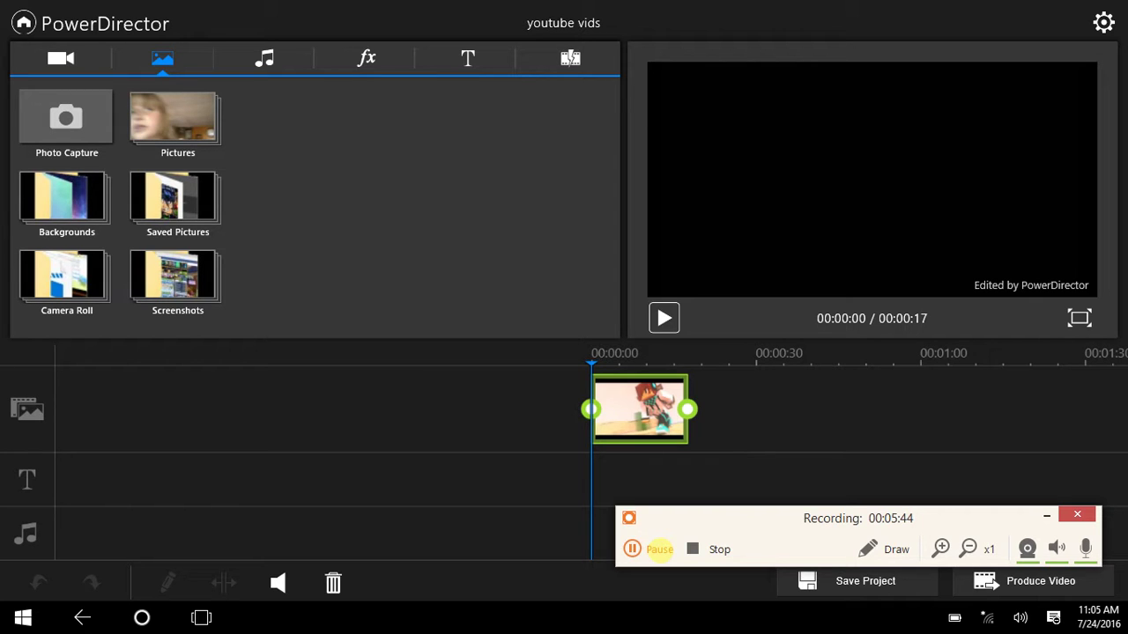
{"action": "left_click_drag", "start_coordinate": [688, 409], "coordinate": [669, 408]}
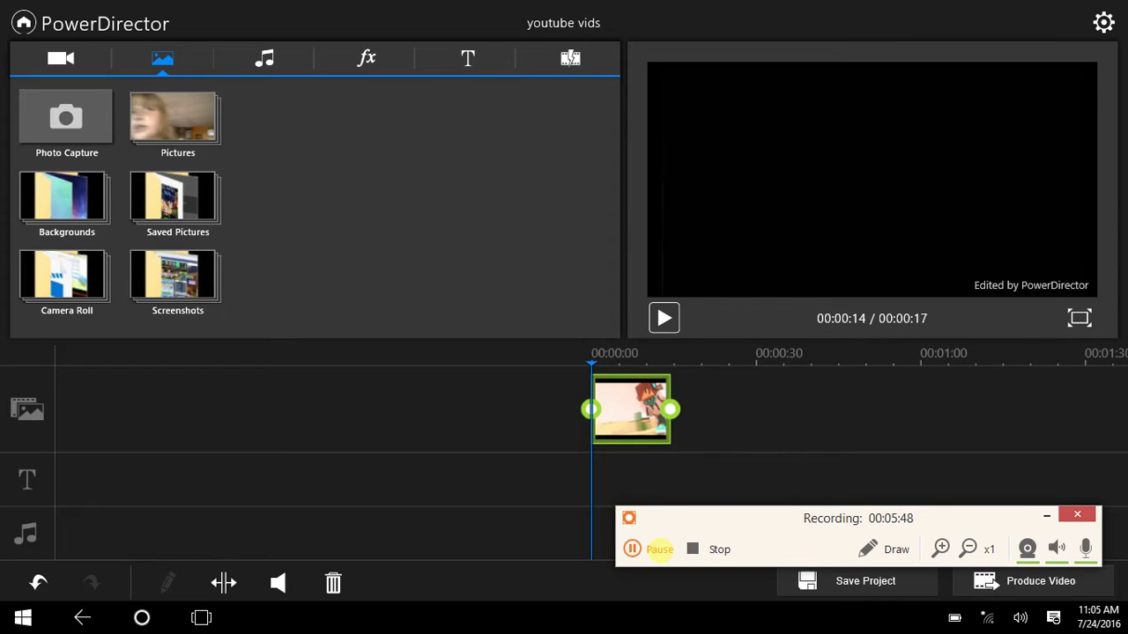
{"action": "left_click", "coordinate": [664, 318]}
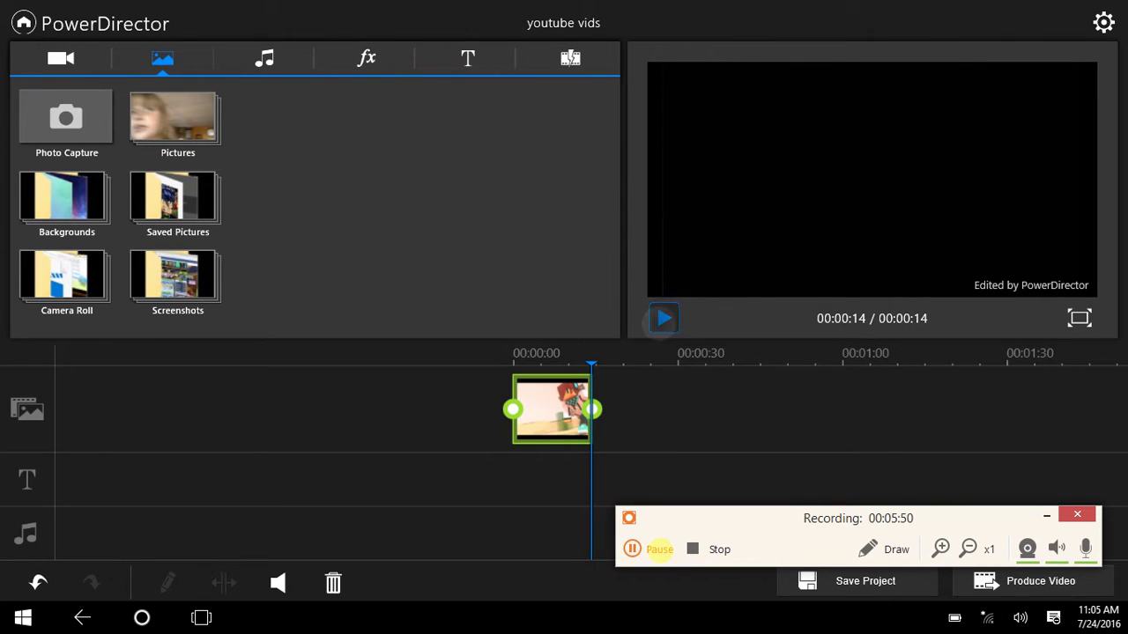
{"action": "left_click", "coordinate": [663, 318]}
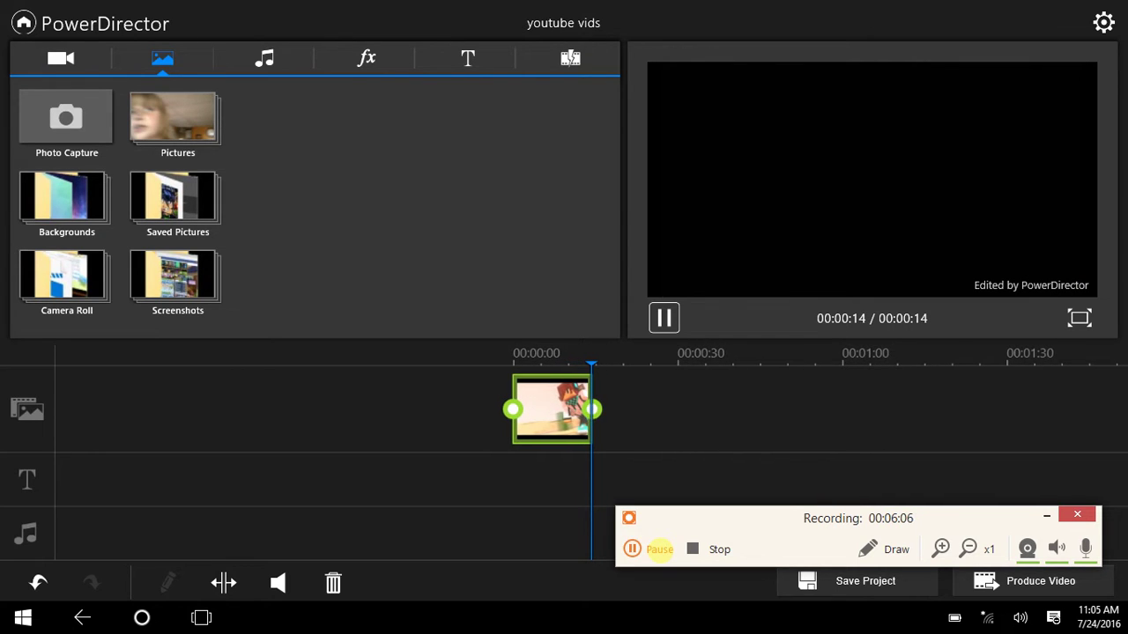
{"action": "left_click", "coordinate": [672, 408]}
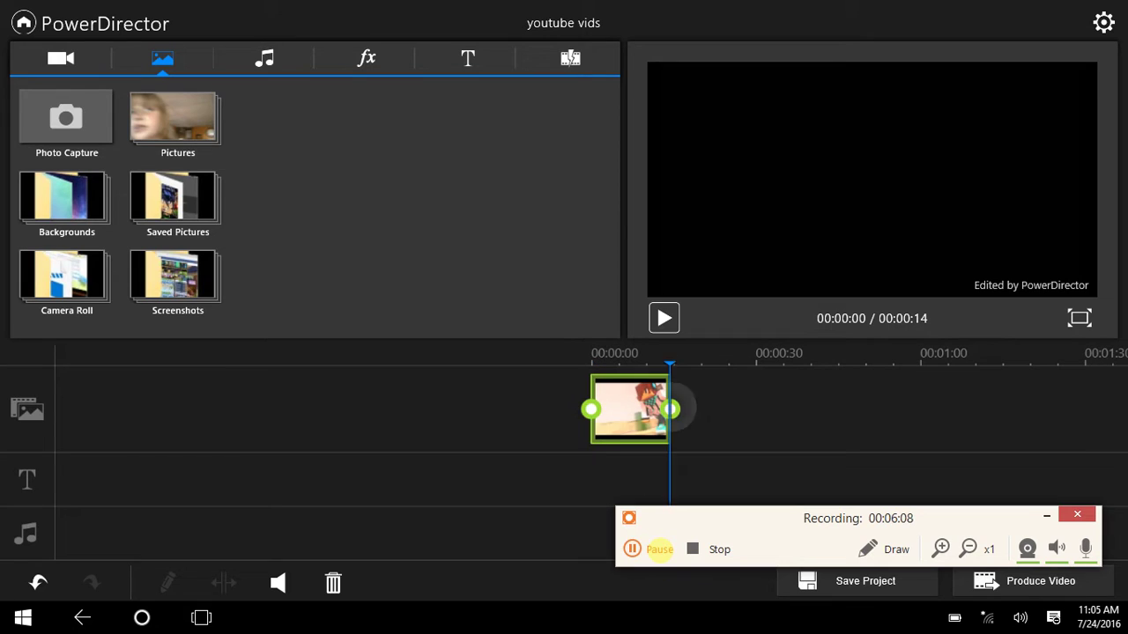
{"action": "left_click_drag", "start_coordinate": [665, 408], "coordinate": [662, 409]}
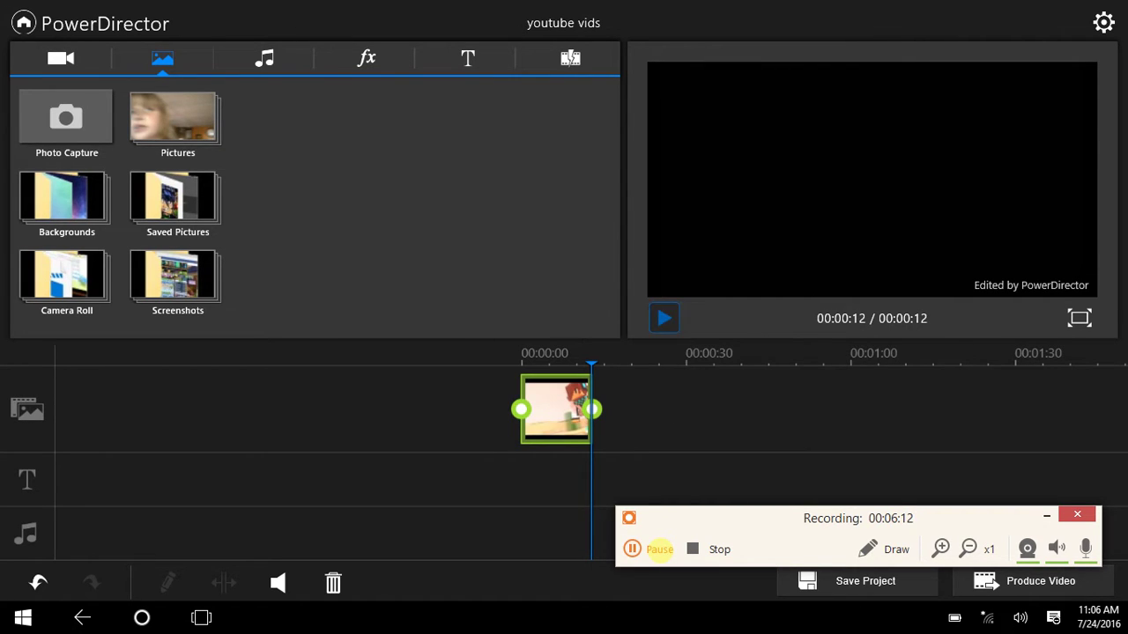
{"action": "left_click", "coordinate": [664, 318]}
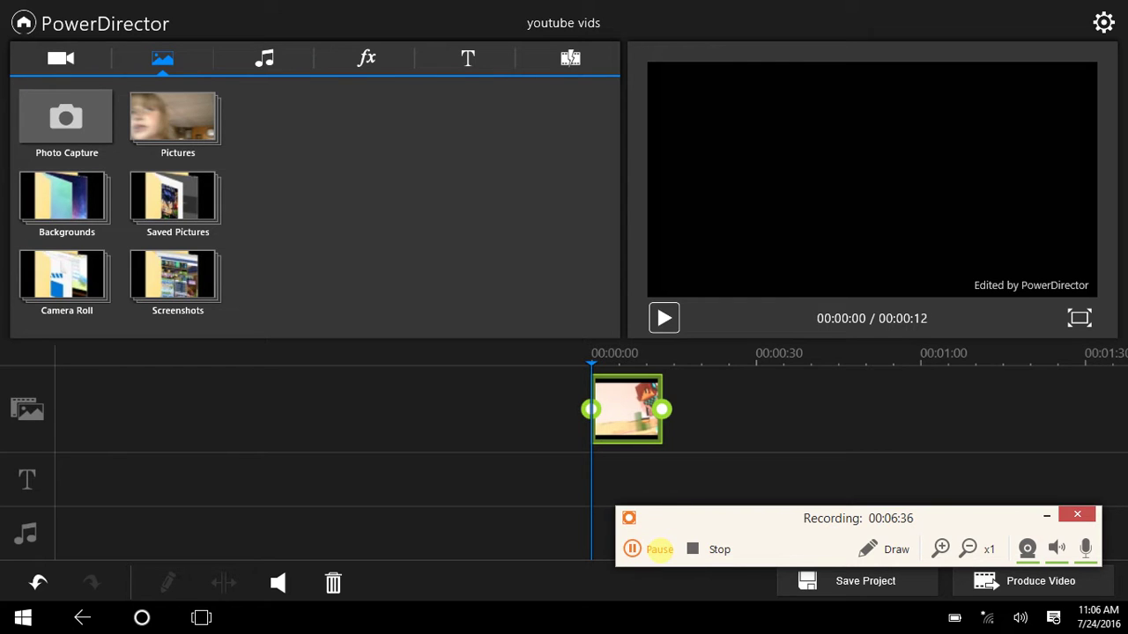
Add the Clover title template at the start of the title track.
{"action": "left_click", "coordinate": [265, 58]}
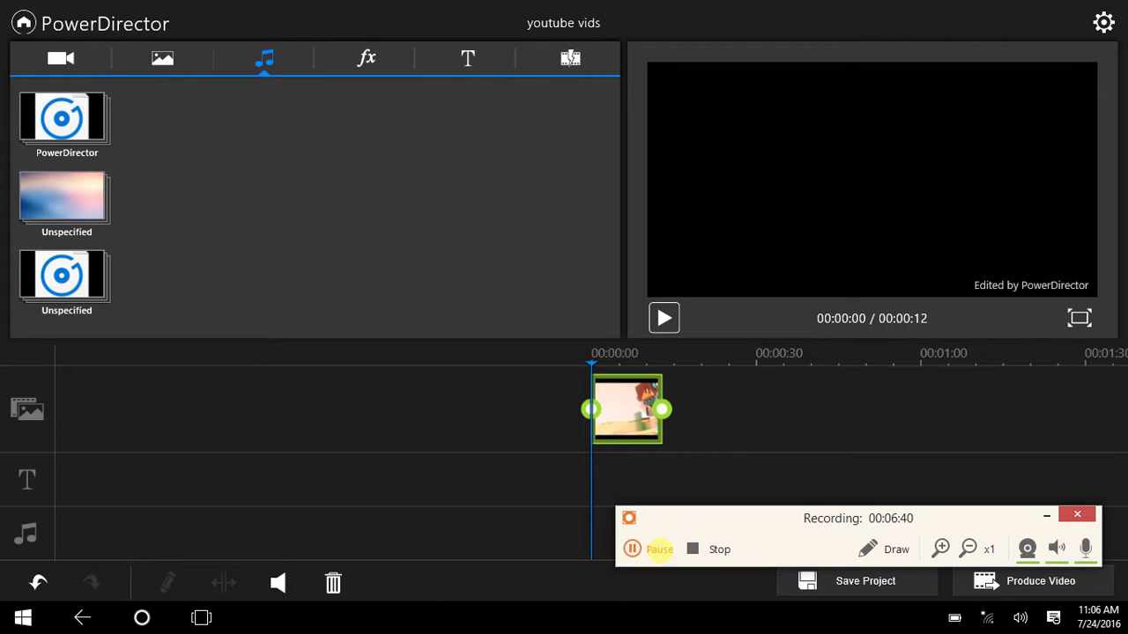
{"action": "left_click", "coordinate": [61, 58]}
{"action": "left_click", "coordinate": [467, 58]}
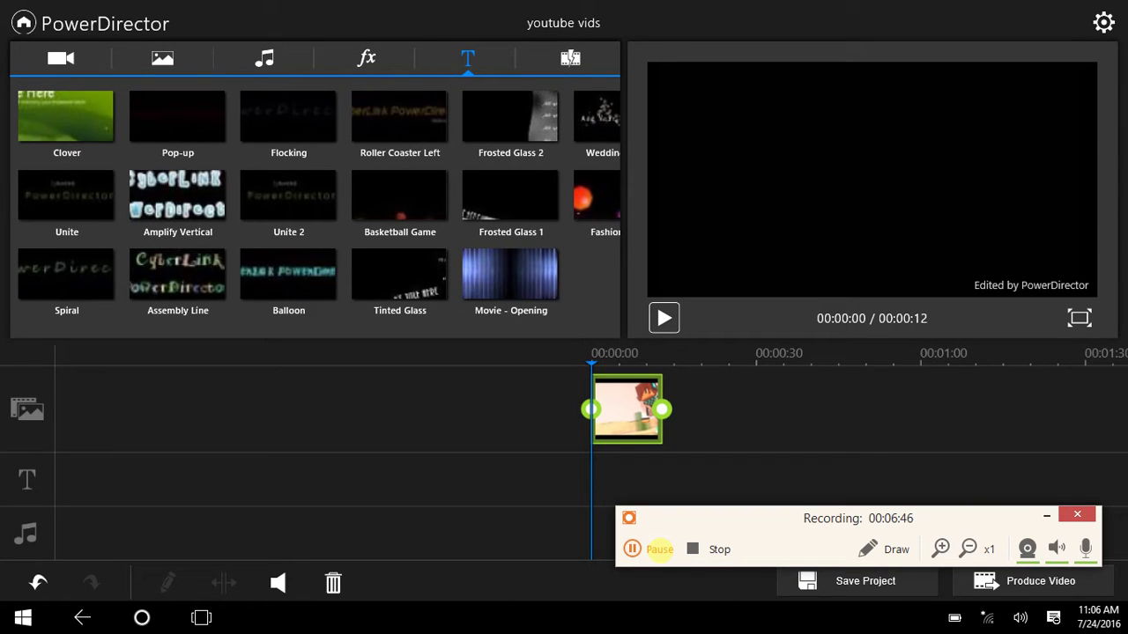
{"action": "scroll", "coordinate": [315, 202], "scroll_direction": "right", "scroll_amount": 2}
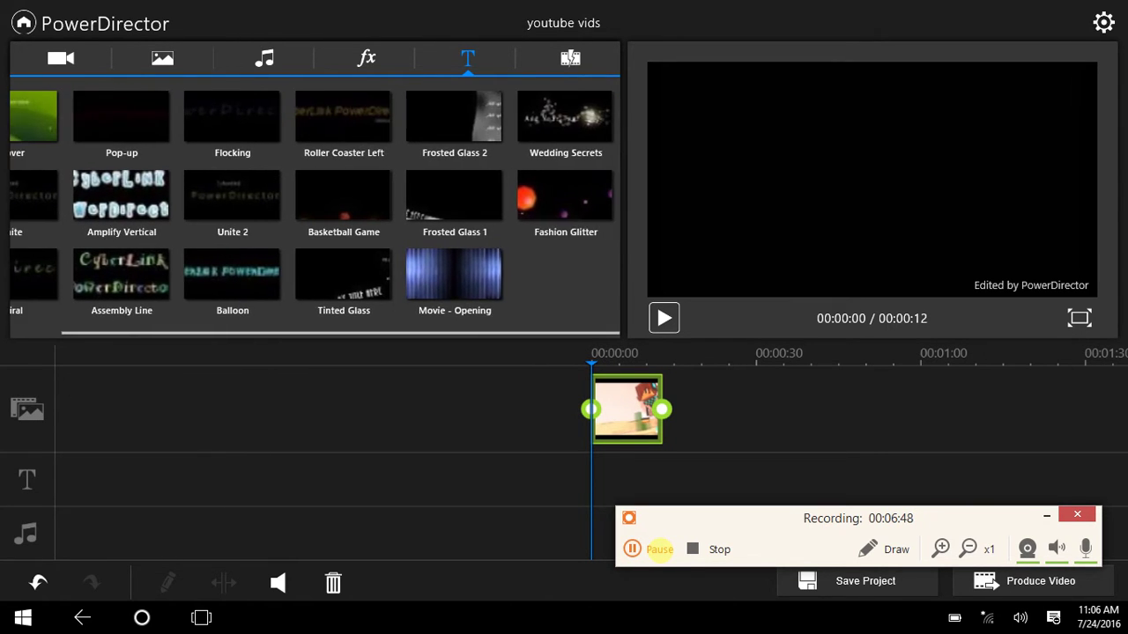
{"action": "scroll", "coordinate": [315, 202], "scroll_direction": "left", "scroll_amount": 2}
{"action": "left_click", "coordinate": [66, 116]}
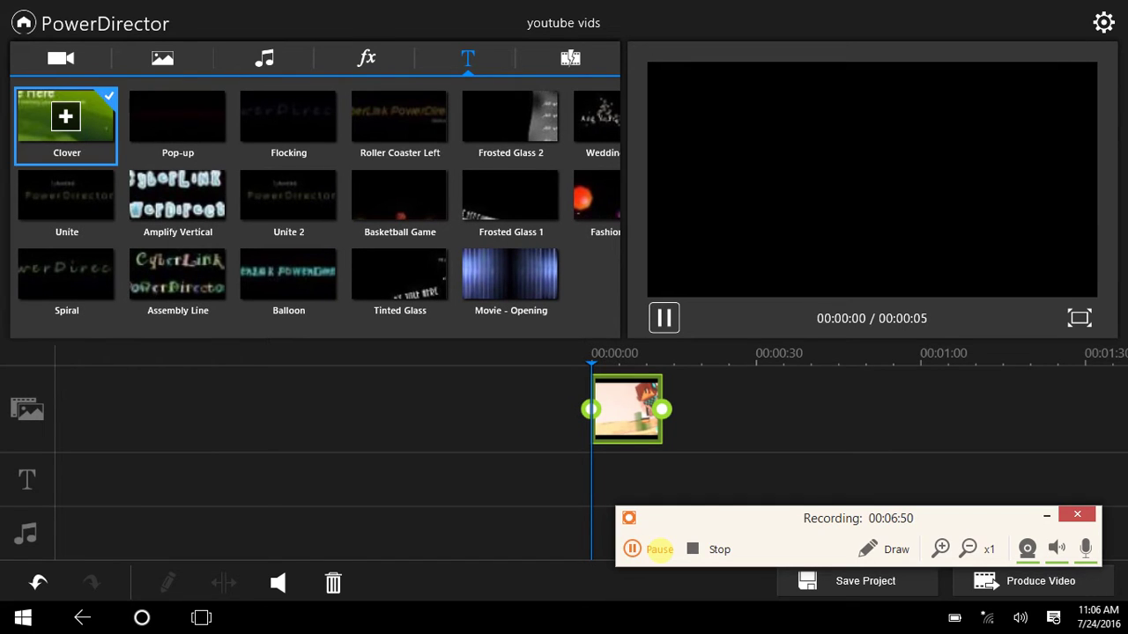
{"action": "left_click", "coordinate": [65, 116]}
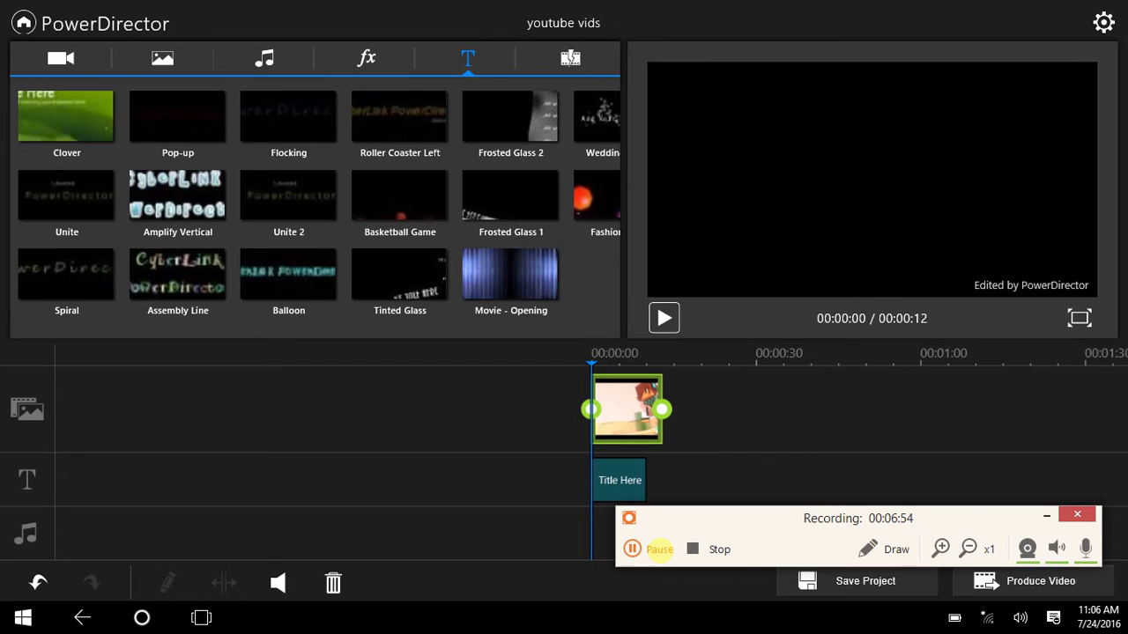
Preview the Clover title over the clip and undo its insertion.
{"action": "left_click", "coordinate": [666, 323]}
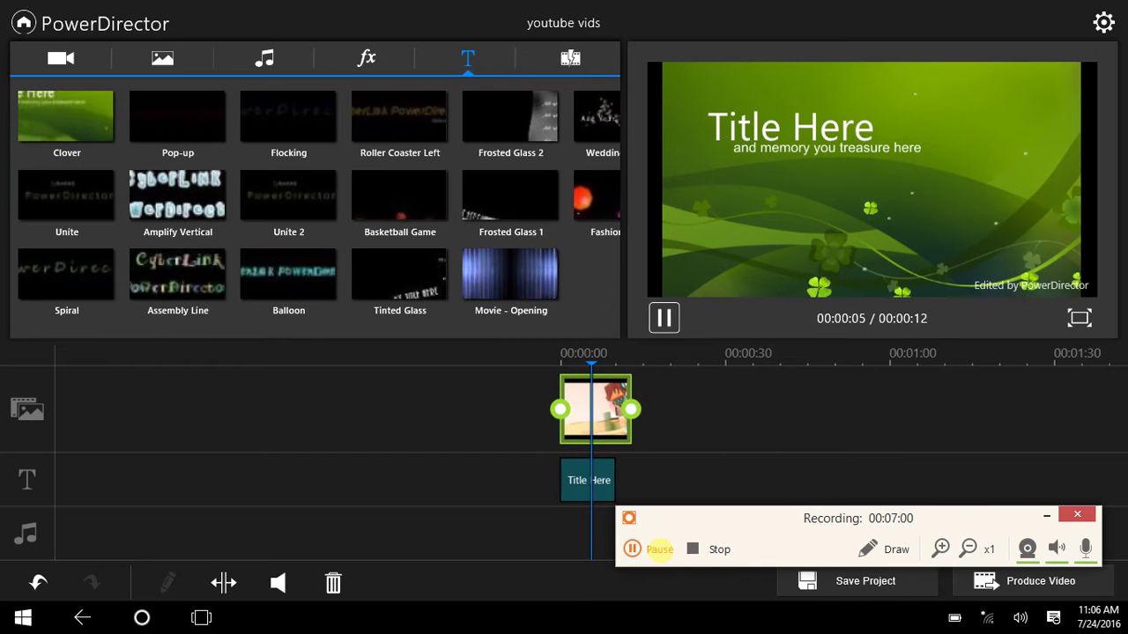
{"action": "key", "text": "space"}
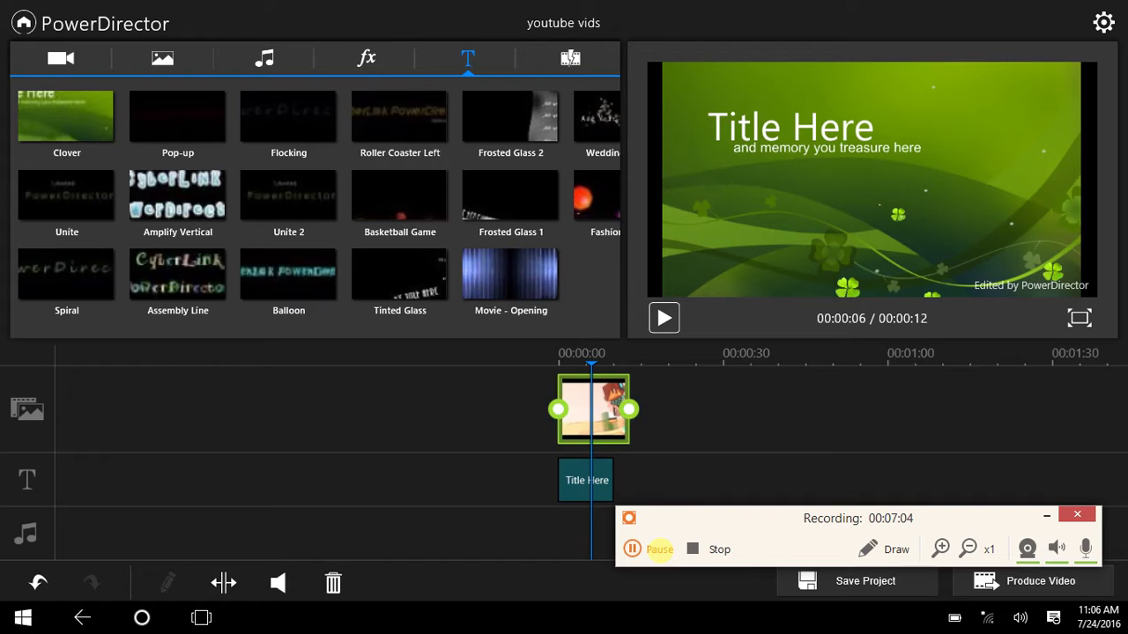
{"action": "left_click", "coordinate": [579, 485]}
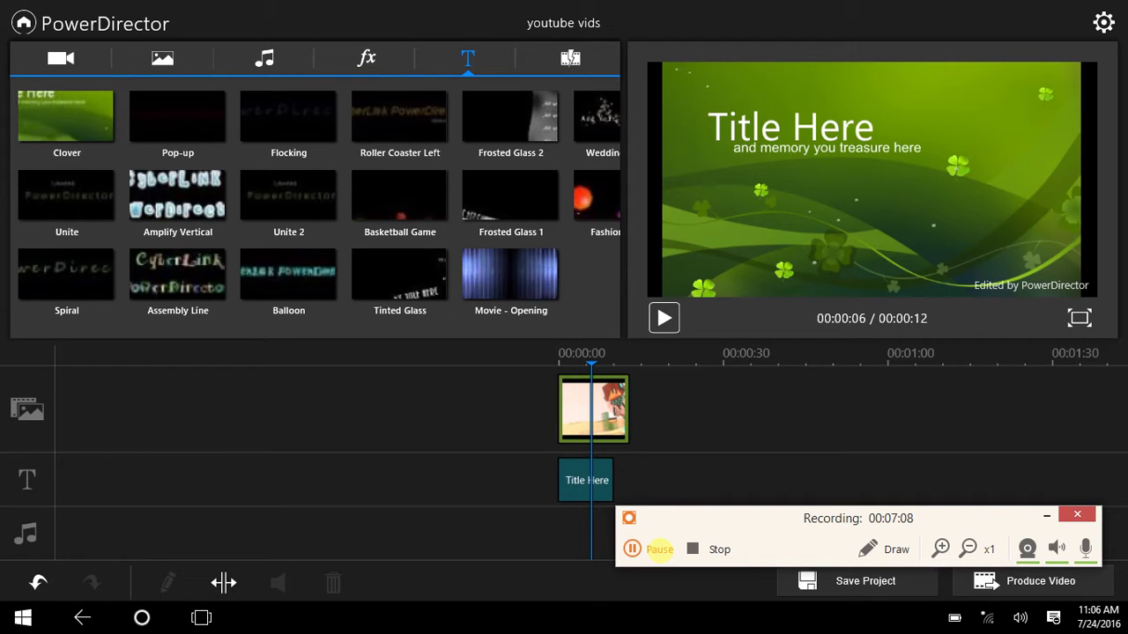
{"action": "left_click", "coordinate": [38, 582]}
{"action": "left_click", "coordinate": [38, 581]}
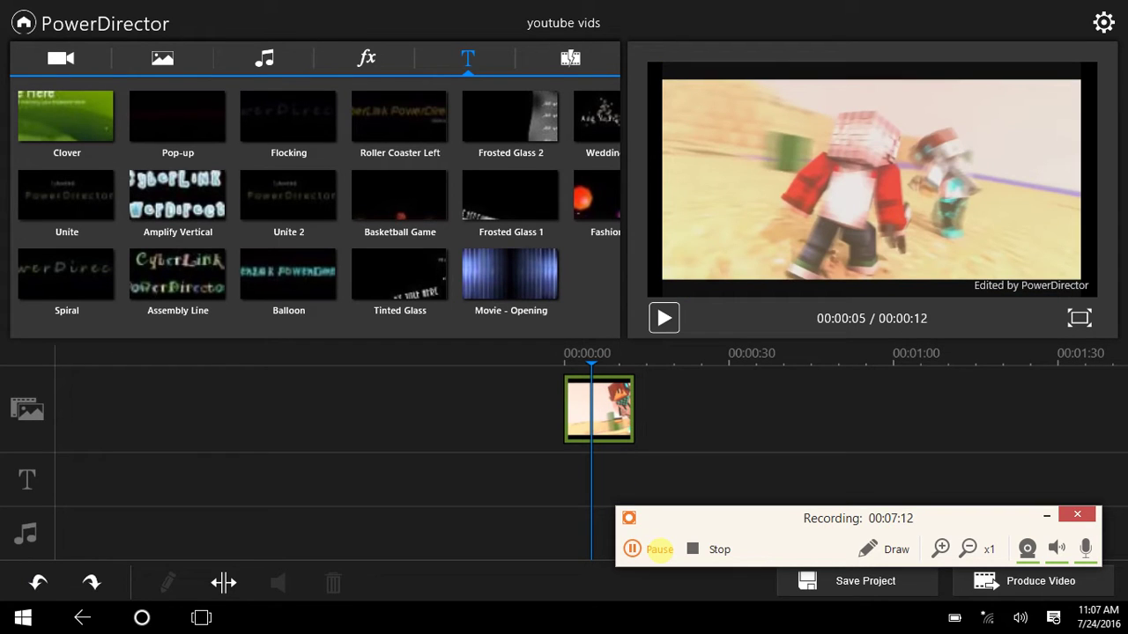
Play the clip from the start to about 11 seconds and add the Clover title there.
{"action": "left_click_drag", "start_coordinate": [543, 423], "coordinate": [482, 426]}
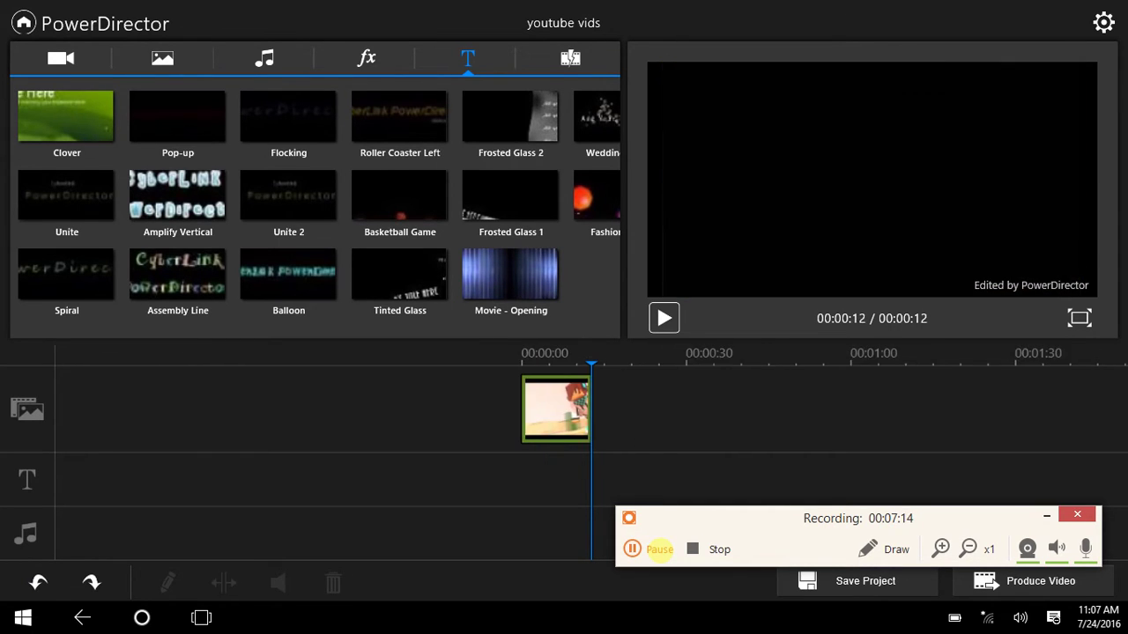
{"action": "left_click", "coordinate": [664, 318]}
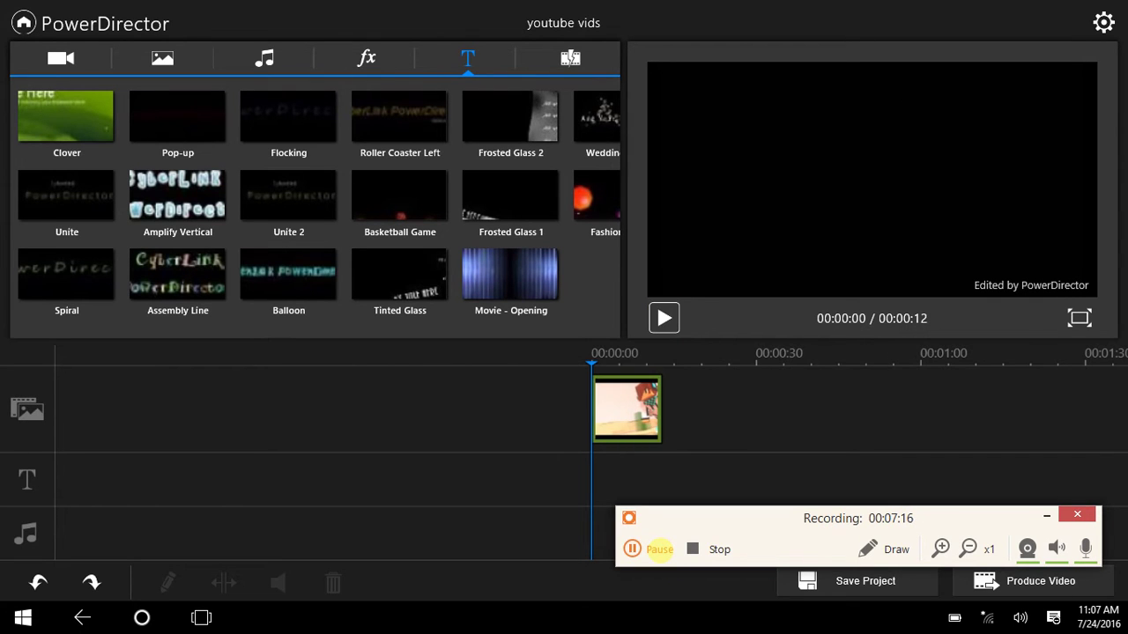
{"action": "left_click", "coordinate": [663, 318]}
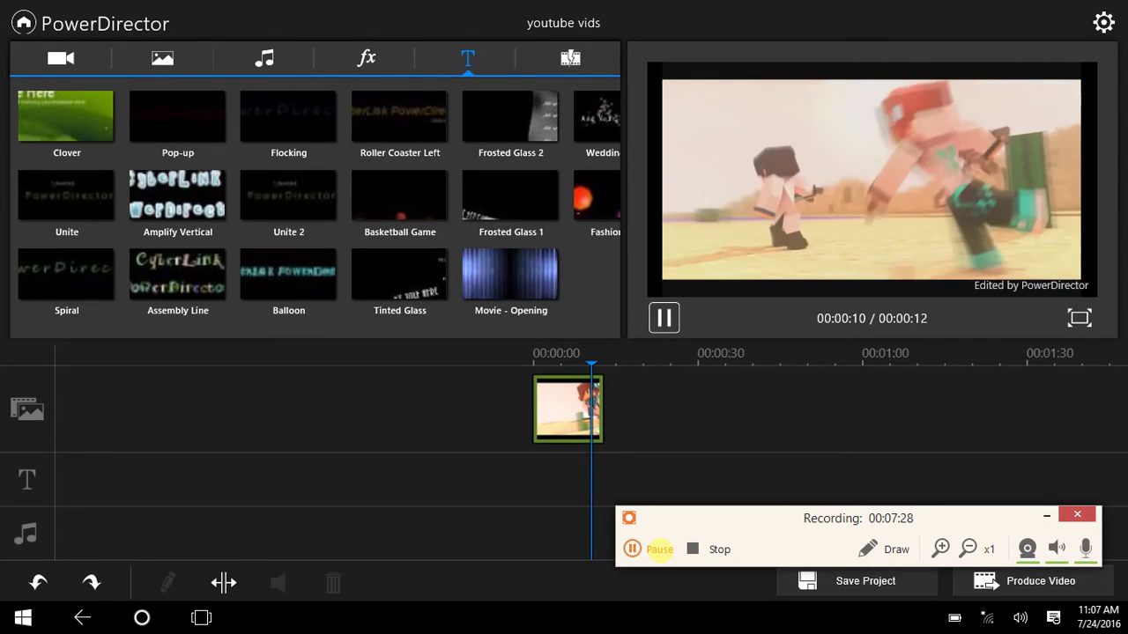
{"action": "left_click", "coordinate": [66, 116]}
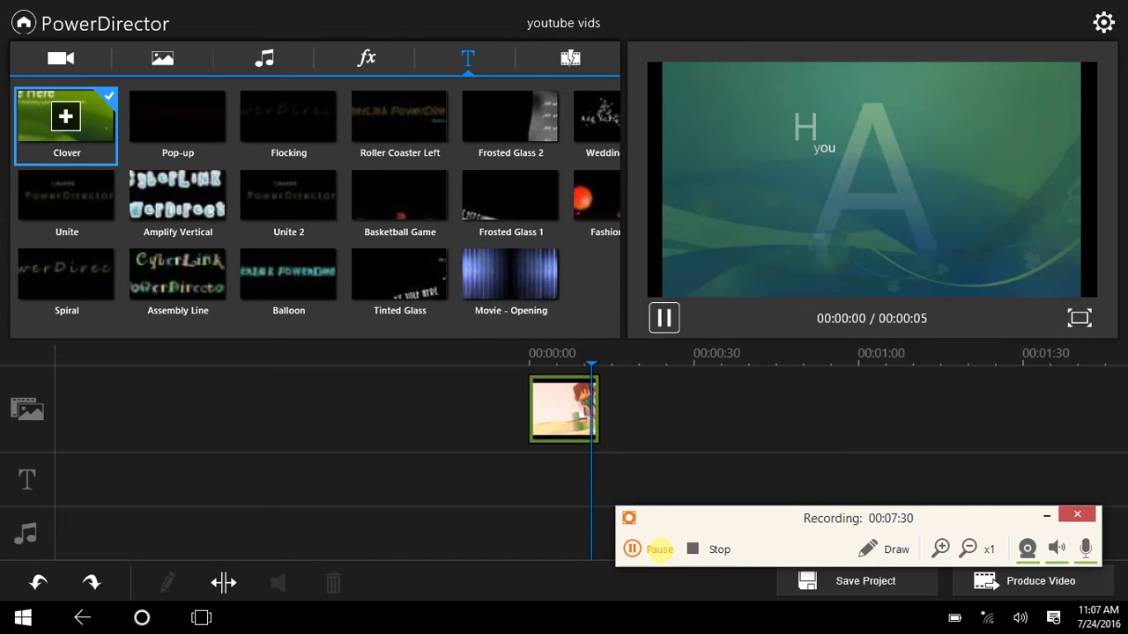
{"action": "left_click", "coordinate": [65, 115]}
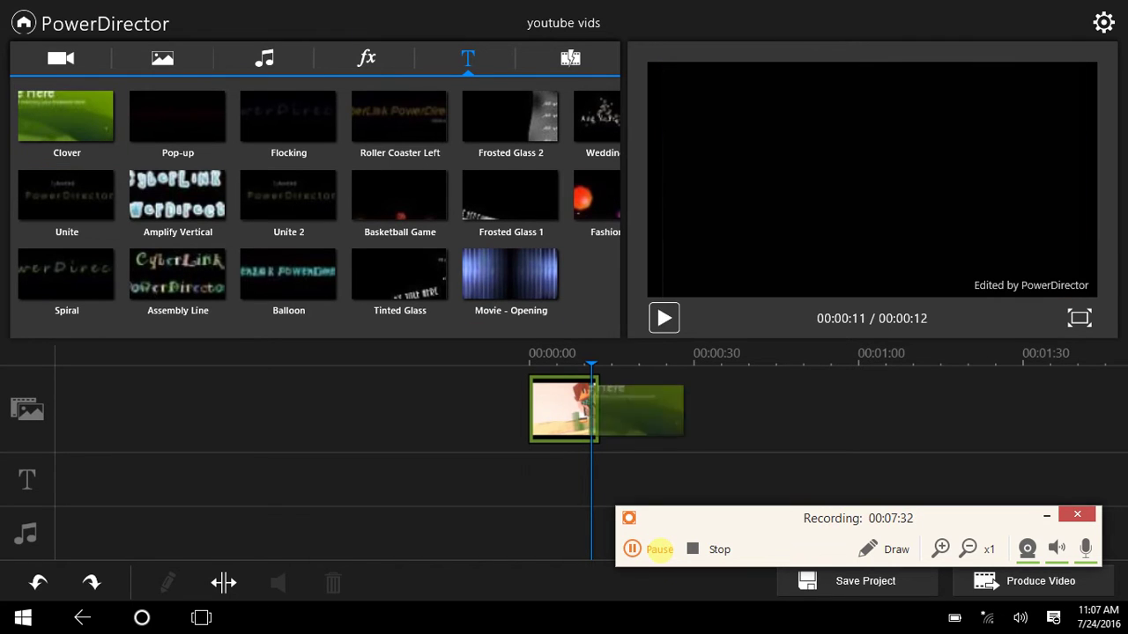
Play the project from the start through the Clover title and pause at about 18 seconds.
{"action": "left_click_drag", "start_coordinate": [534, 418], "coordinate": [600, 416]}
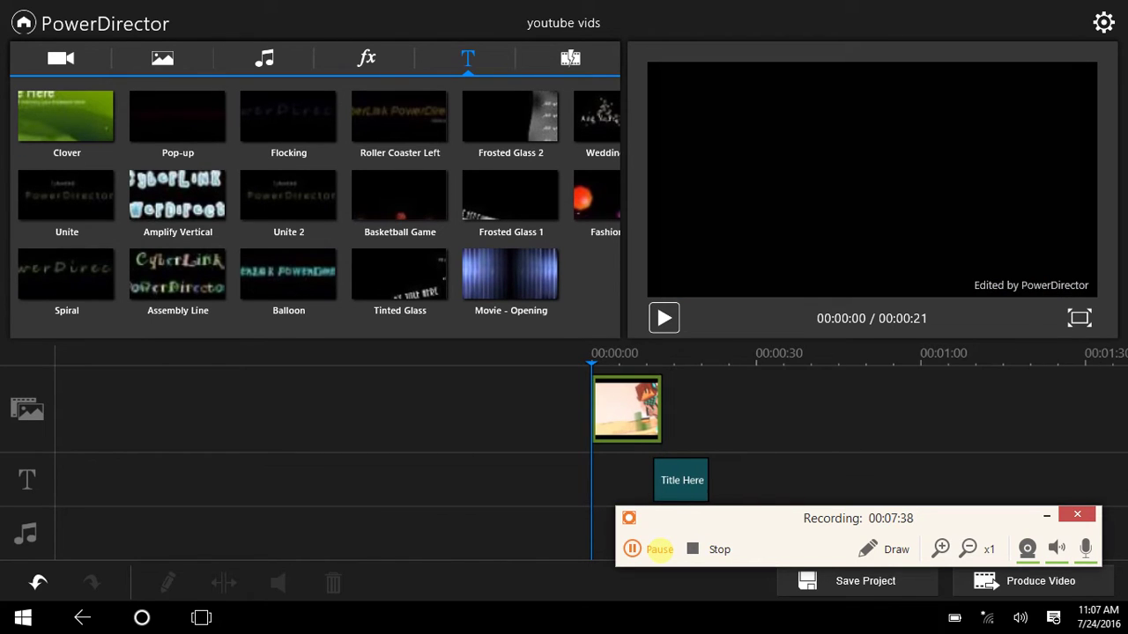
{"action": "left_click", "coordinate": [663, 318]}
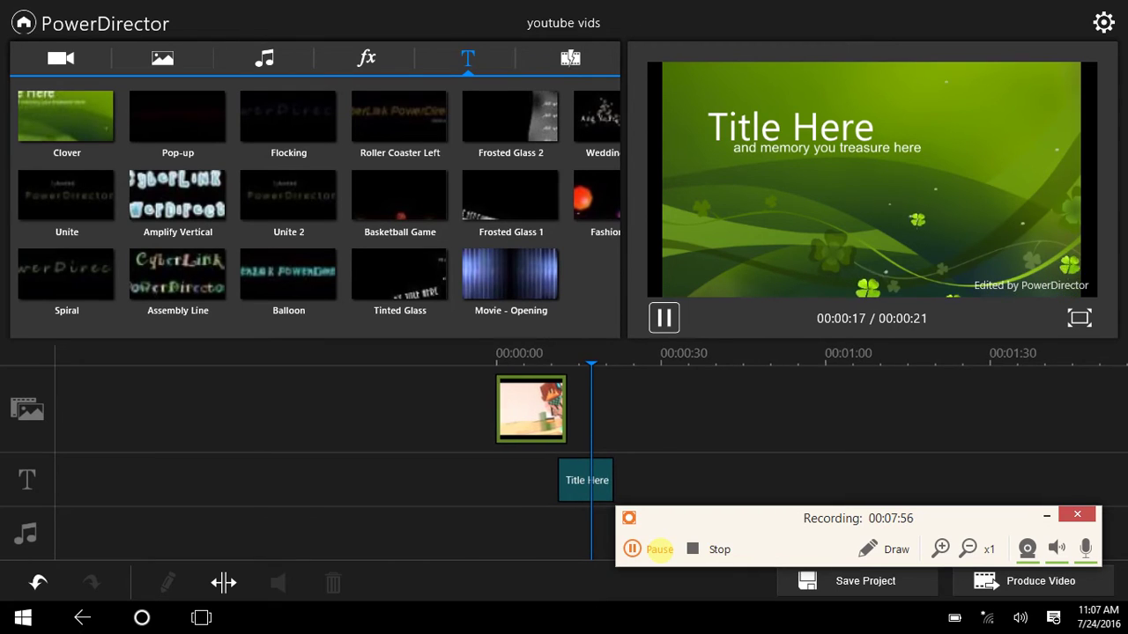
{"action": "left_click", "coordinate": [659, 550]}
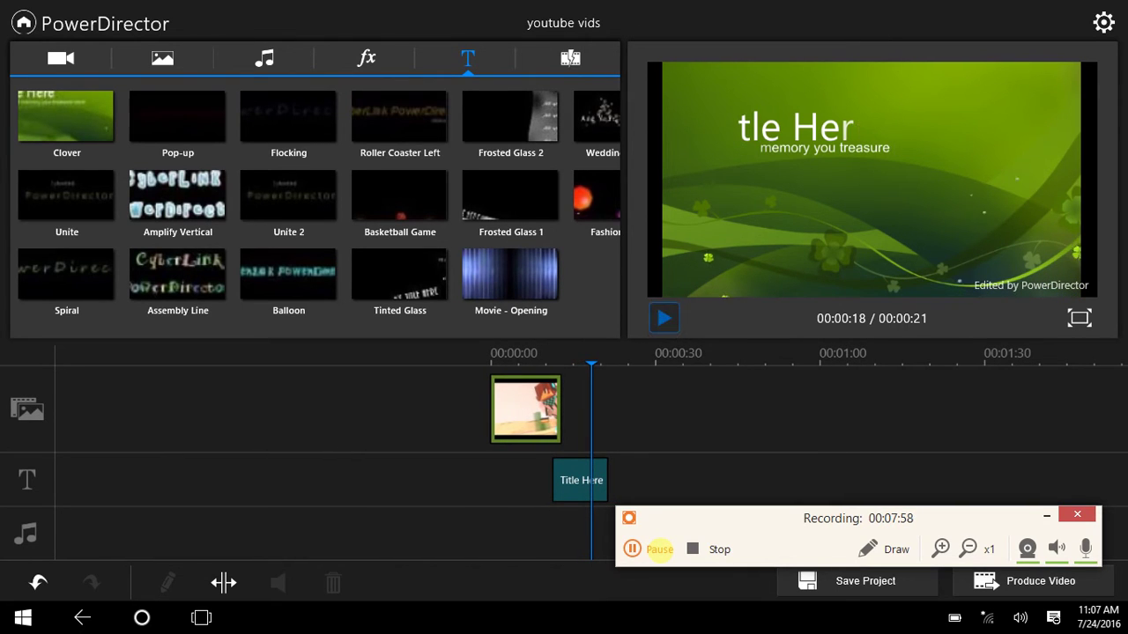
Replay the project from the start and stop at 13 seconds, inside the Clover title.
{"action": "key", "text": "space"}
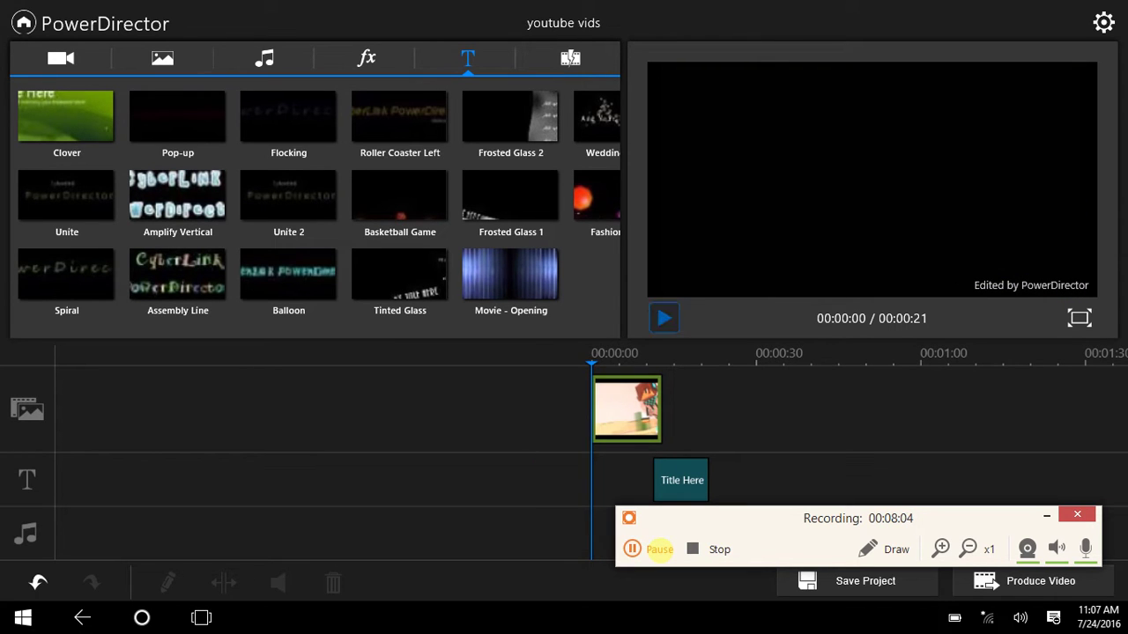
{"action": "key", "text": "space"}
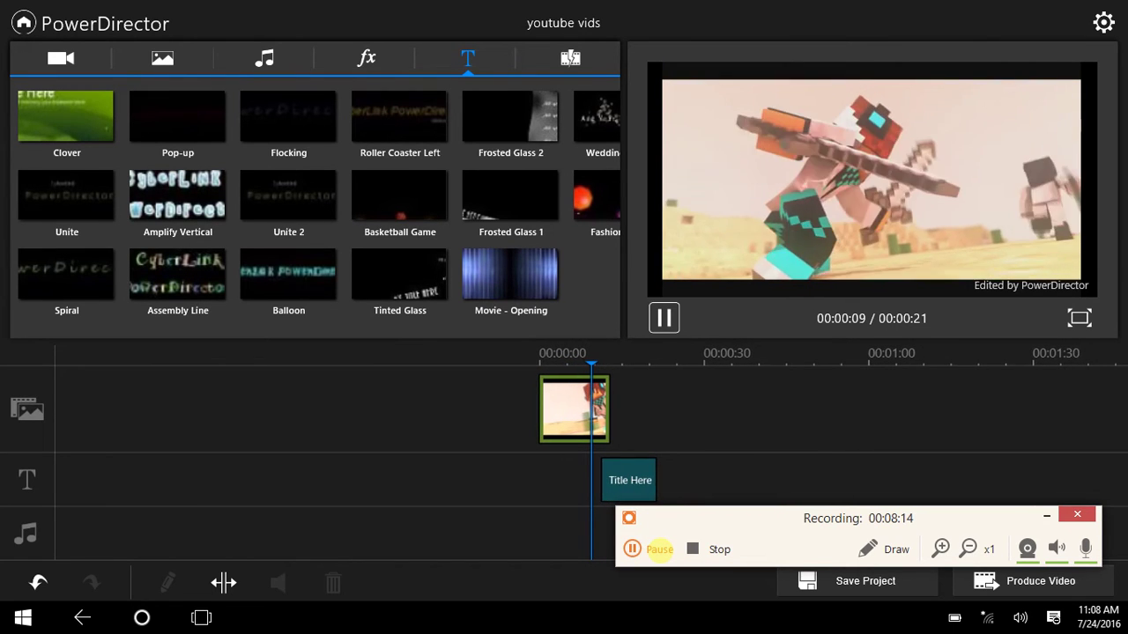
{"action": "left_click", "coordinate": [662, 316]}
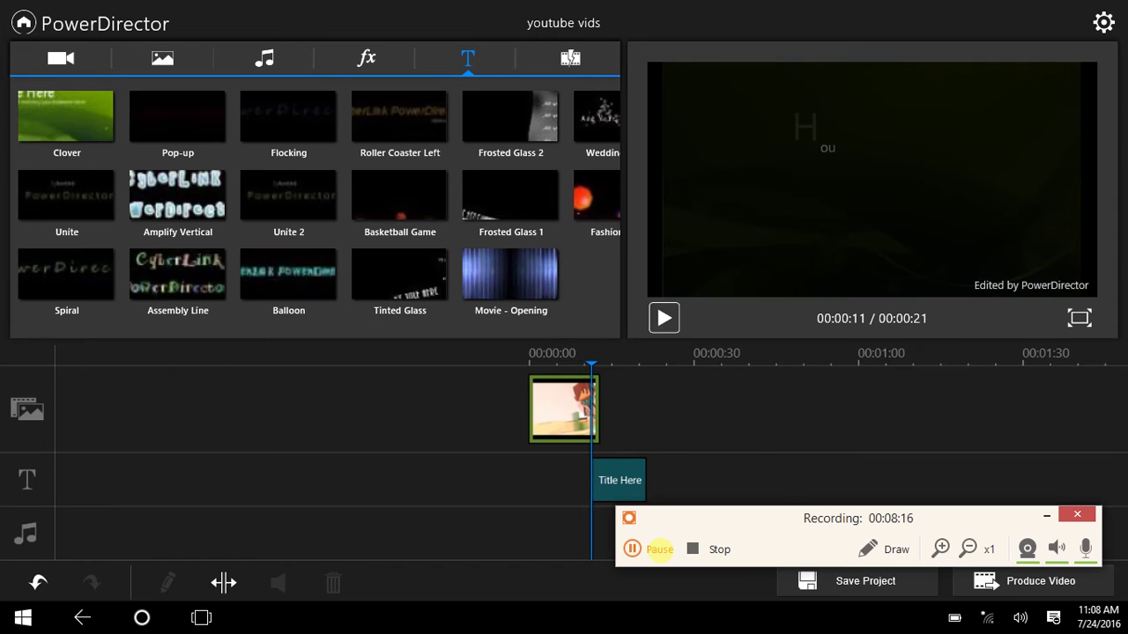
{"action": "left_click", "coordinate": [664, 319]}
{"action": "left_click", "coordinate": [663, 318]}
{"action": "key", "text": "space"}
{"action": "key", "text": "space"}
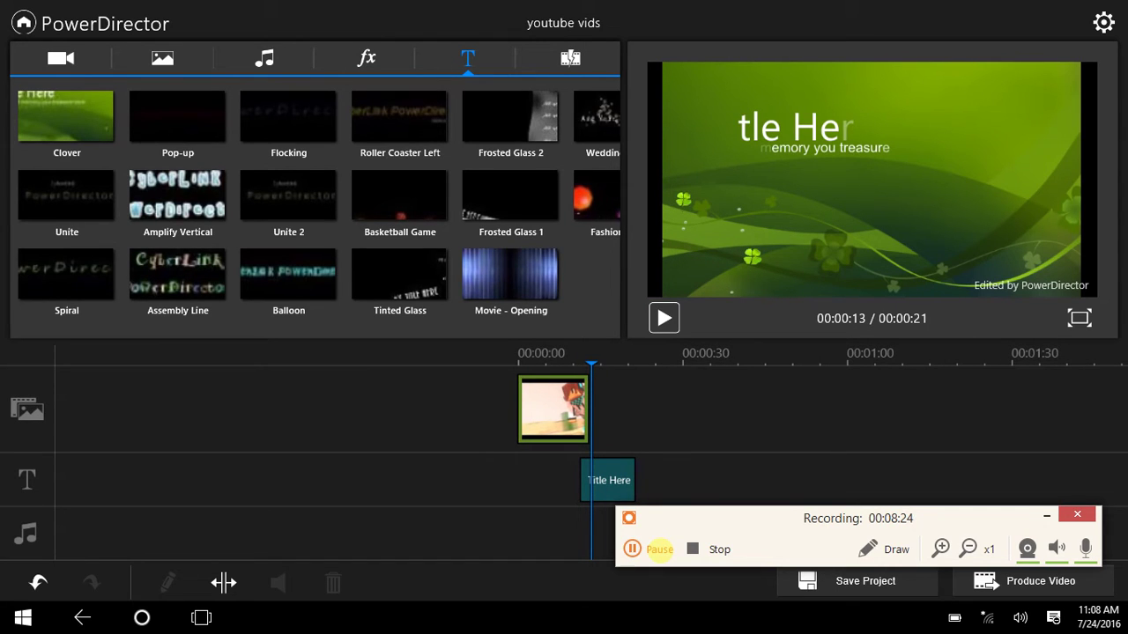
Preview Adventure.mp3 from the PowerDirector music folder and add it to the audio track at 13 seconds.
{"action": "left_click", "coordinate": [264, 58]}
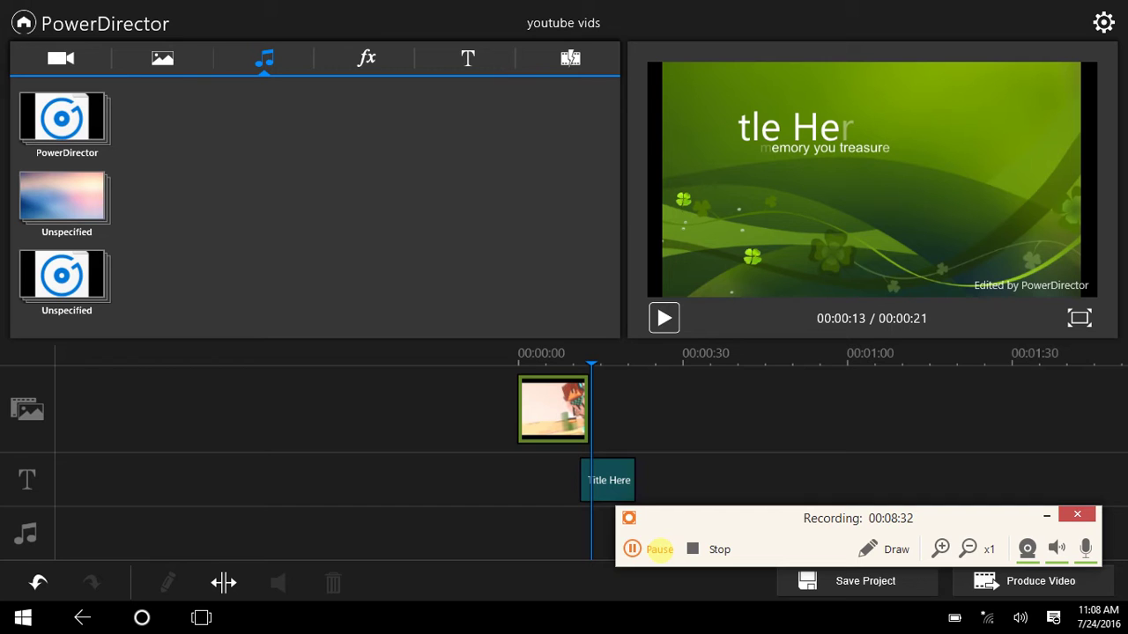
{"action": "left_click", "coordinate": [64, 118]}
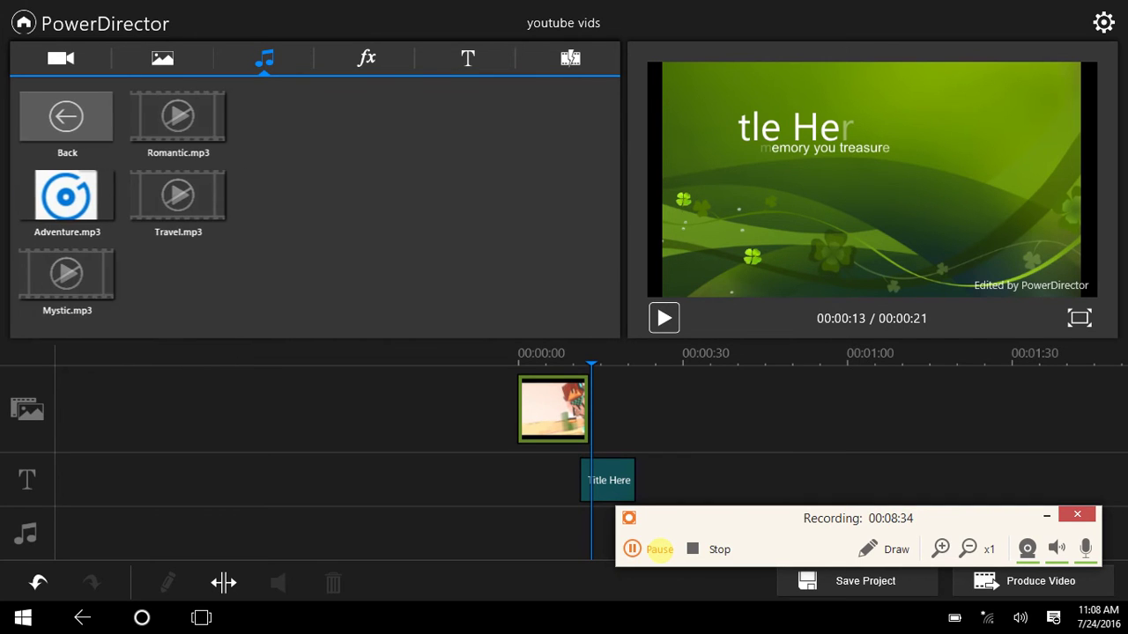
{"action": "left_click", "coordinate": [66, 196]}
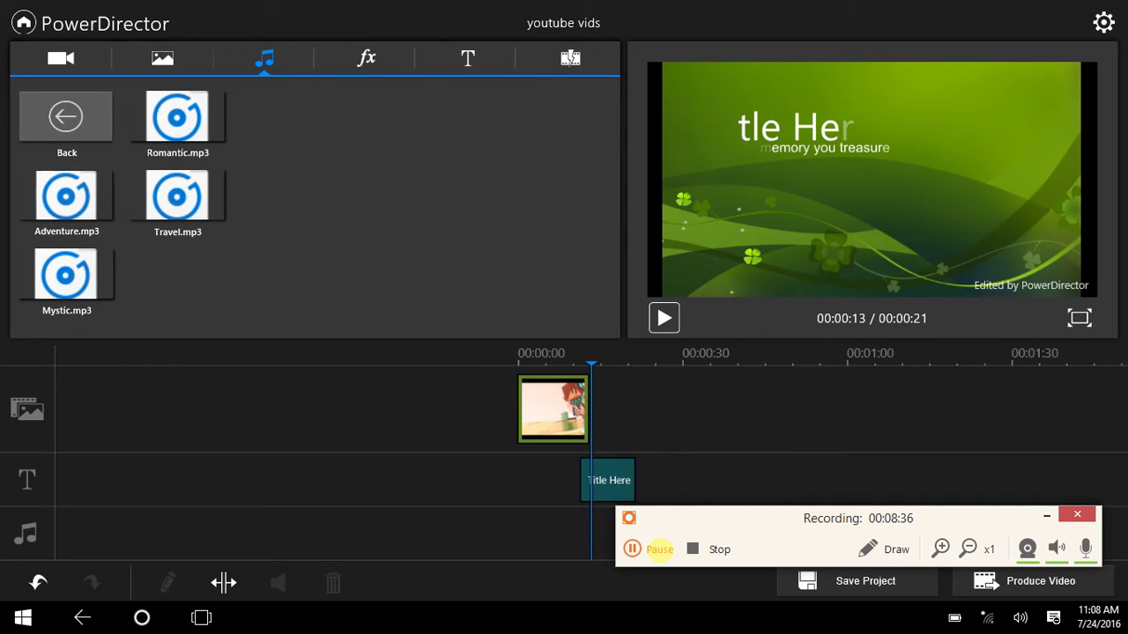
{"action": "left_click", "coordinate": [664, 318]}
{"action": "left_click", "coordinate": [664, 318]}
{"action": "left_click", "coordinate": [666, 318]}
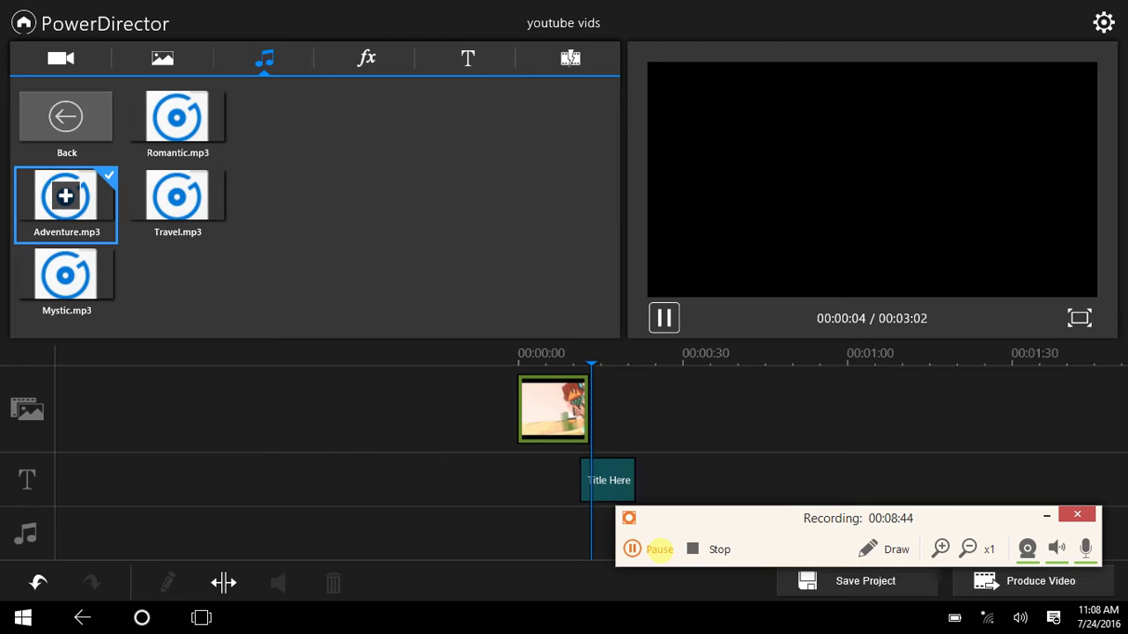
{"action": "left_click", "coordinate": [65, 196]}
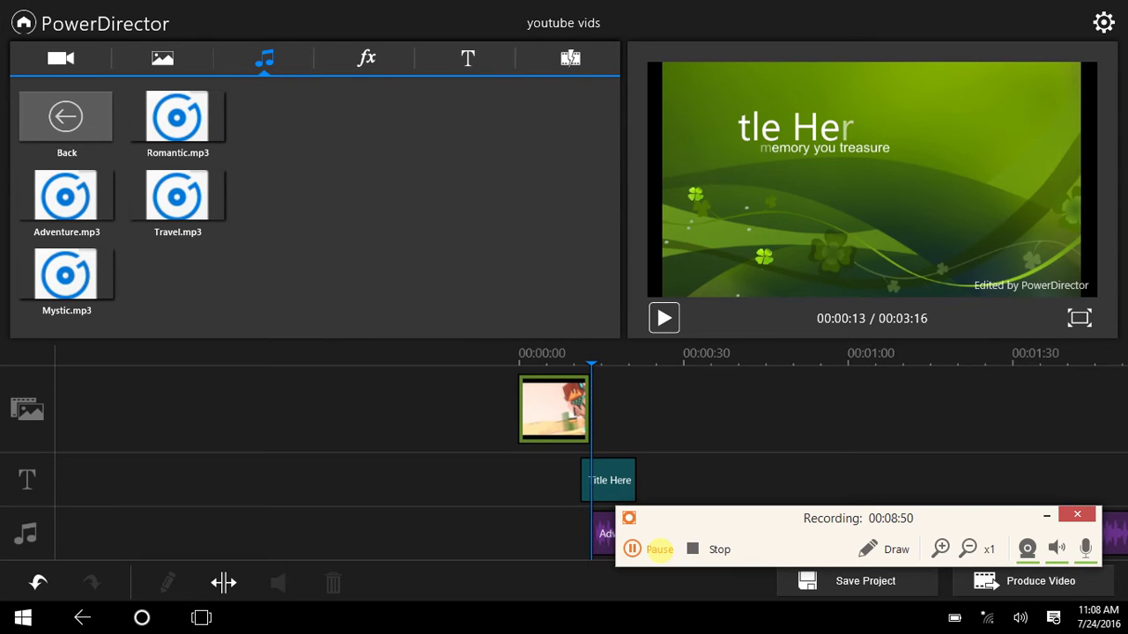
Play the end of the video clip into the Clover title with the added music.
{"action": "left_click", "coordinate": [554, 410]}
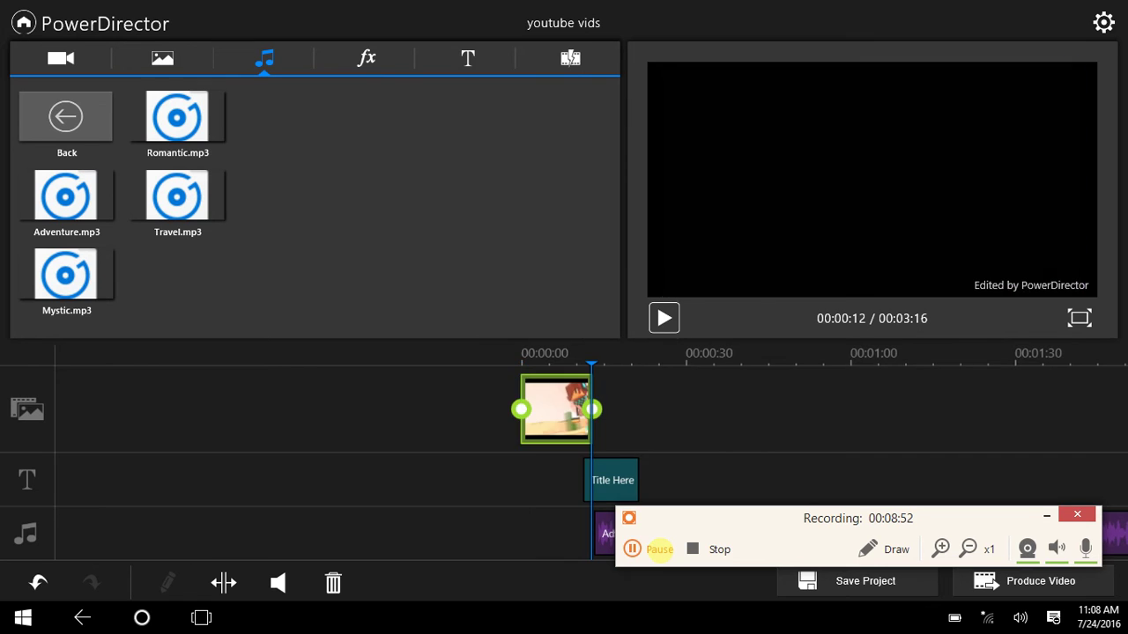
{"action": "left_click", "coordinate": [663, 318]}
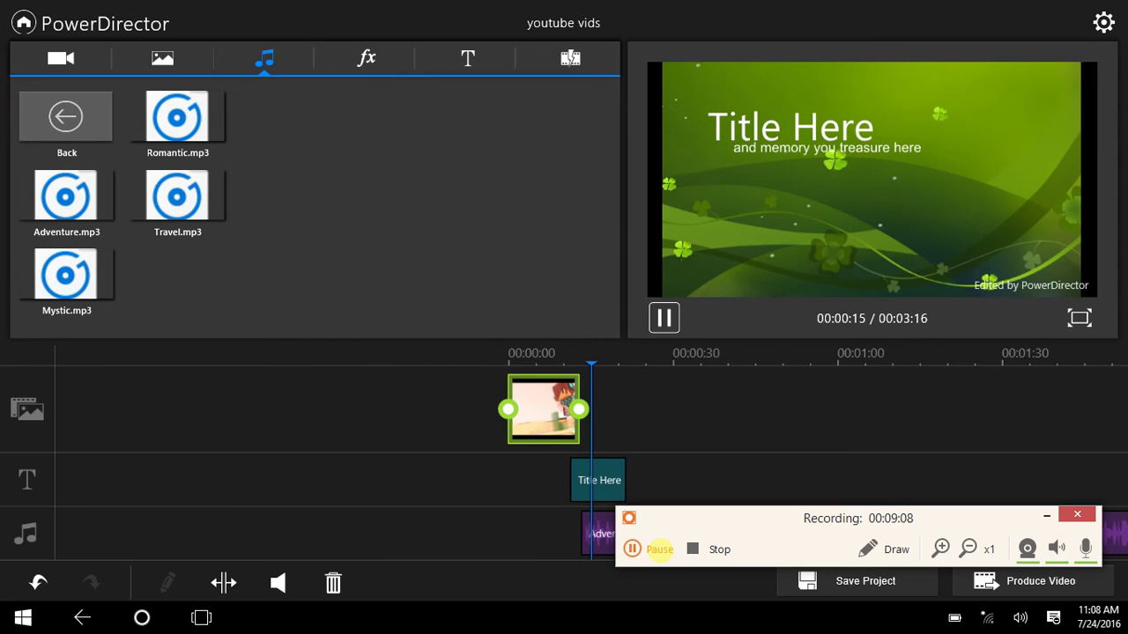
Try to move the start of the Adventure.mp3 clip earlier on the audio track and undo the change.
{"action": "left_click", "coordinate": [599, 534]}
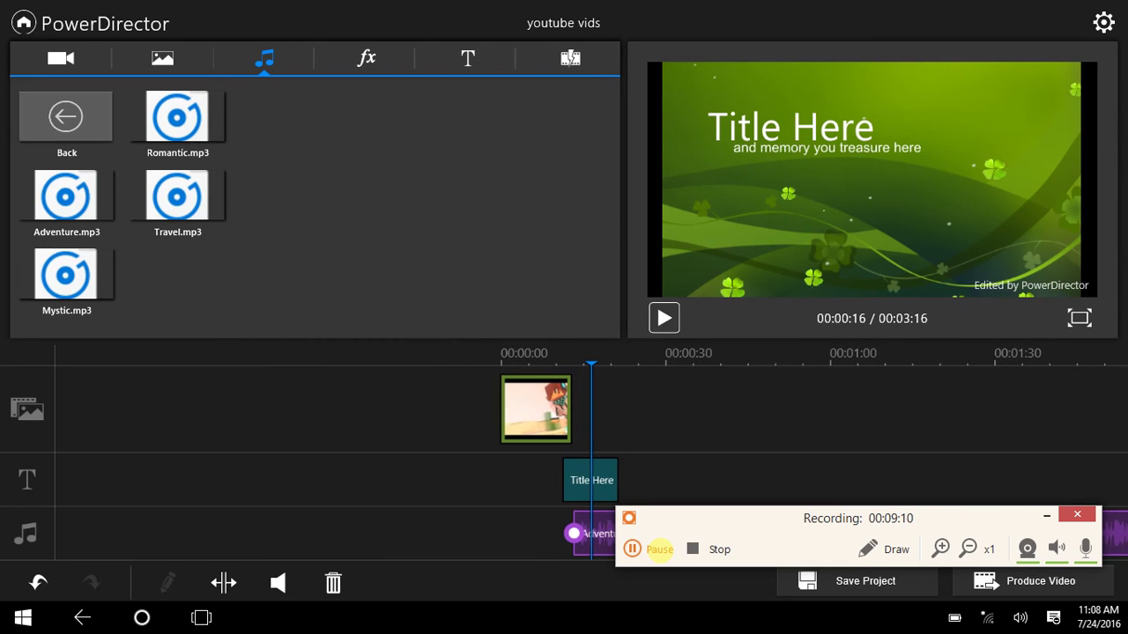
{"action": "left_click_drag", "start_coordinate": [573, 533], "coordinate": [525, 545]}
{"action": "left_click", "coordinate": [38, 582]}
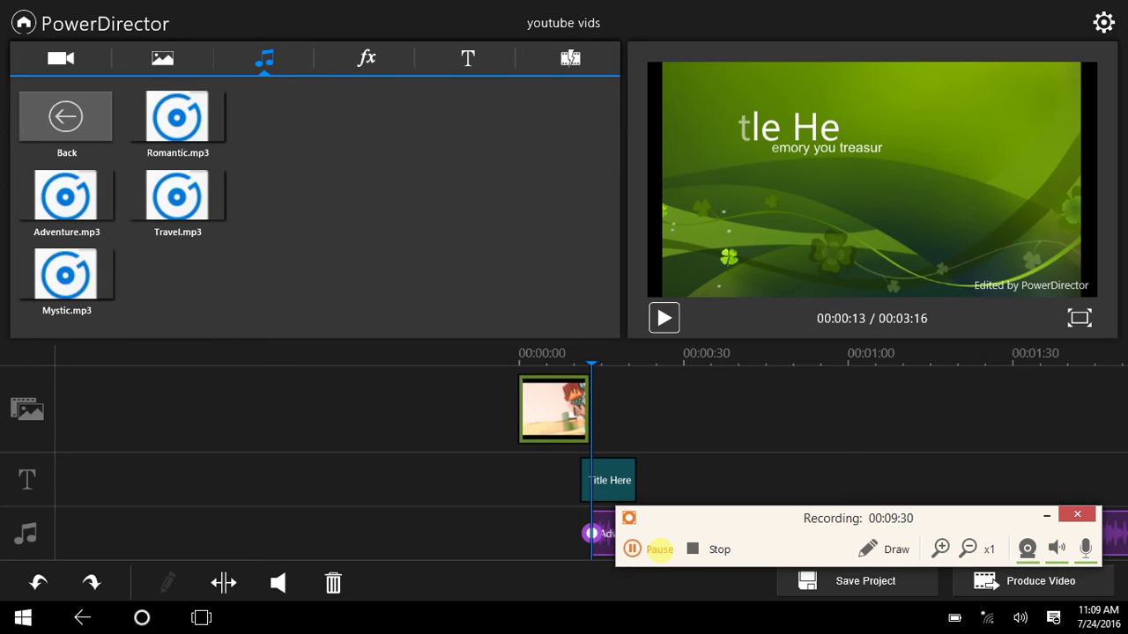
Play the Clover title with its music from 13 seconds and stop at 16 seconds.
{"action": "left_click", "coordinate": [656, 324]}
{"action": "left_click", "coordinate": [666, 318]}
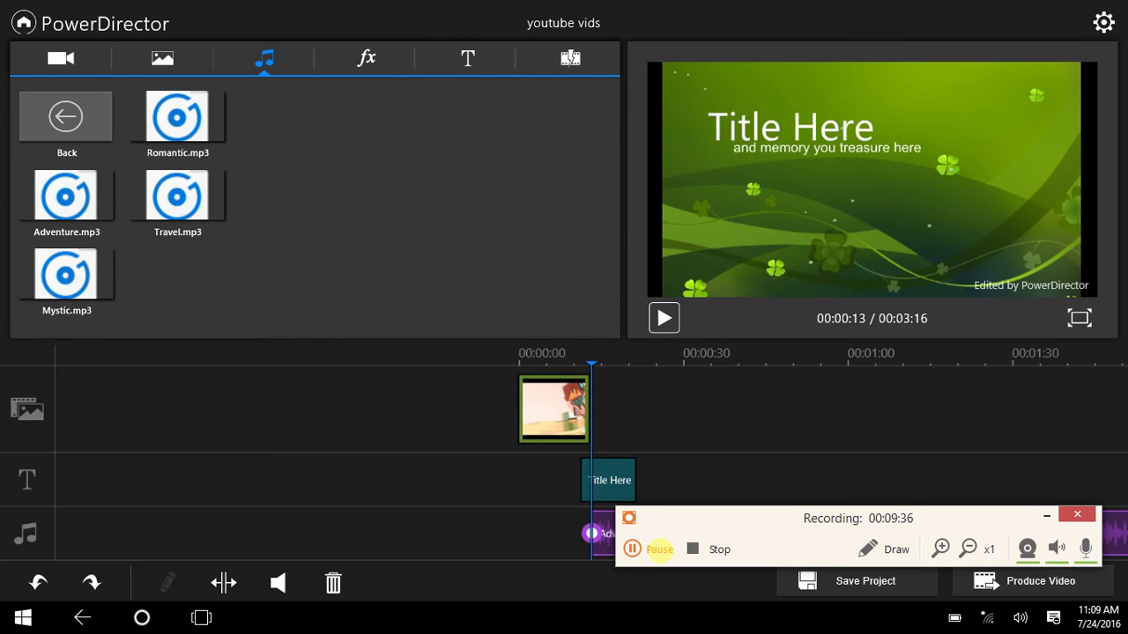
{"action": "left_click", "coordinate": [664, 318]}
{"action": "left_click", "coordinate": [664, 318]}
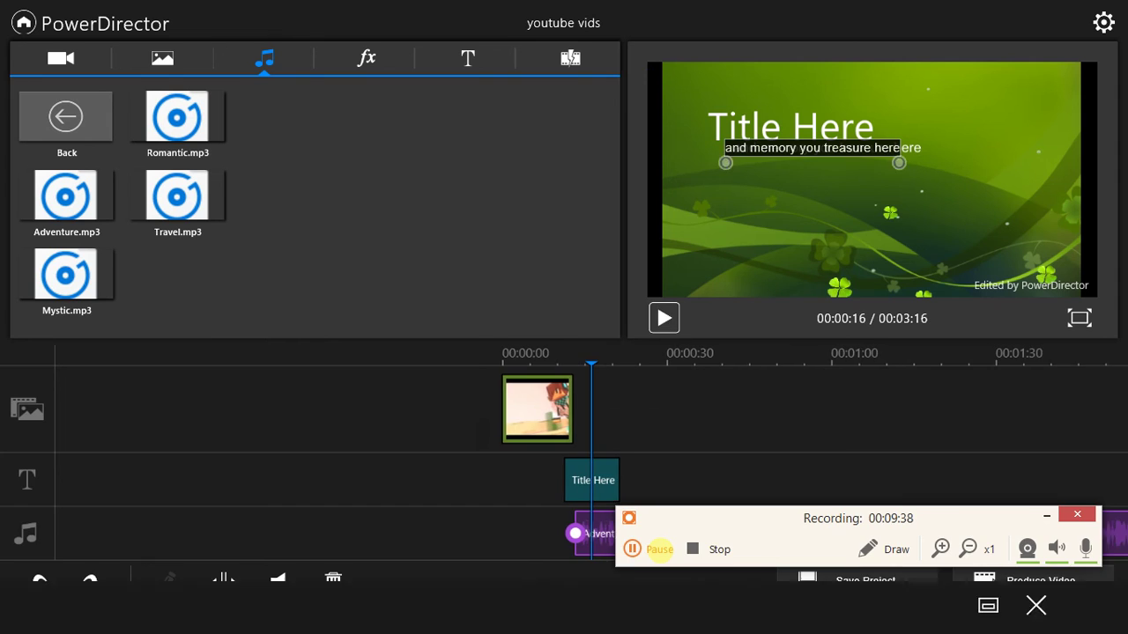
Replace the Clover title's main text "Title Here" with "Thecitygam" in the preview.
{"action": "left_click", "coordinate": [1035, 341]}
{"action": "left_click", "coordinate": [776, 125]}
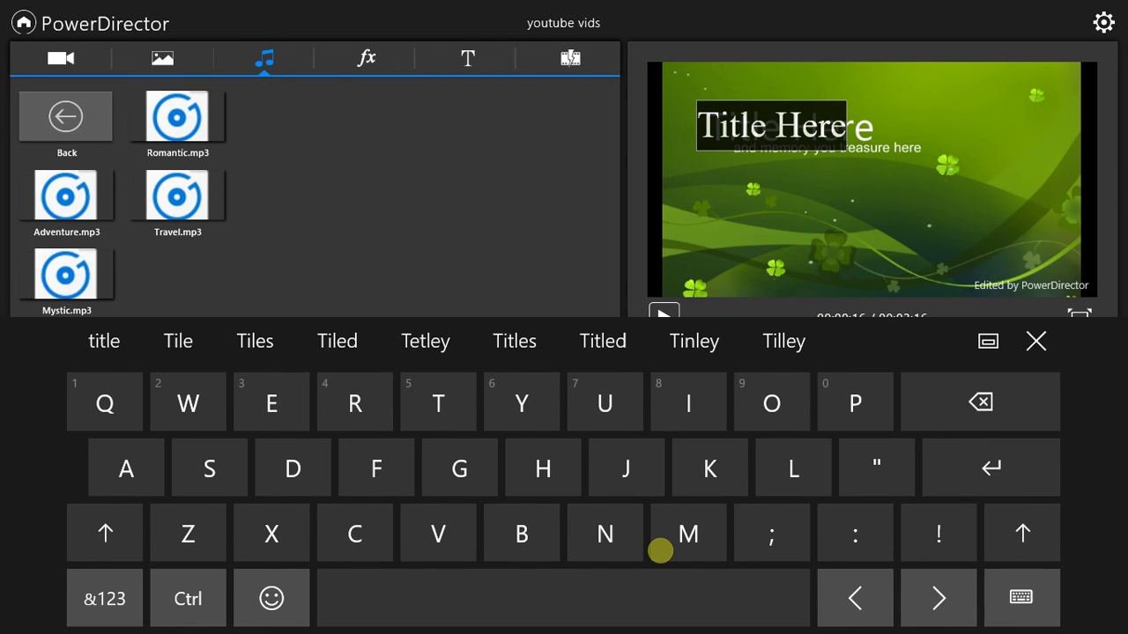
{"action": "left_click", "coordinate": [980, 401]}
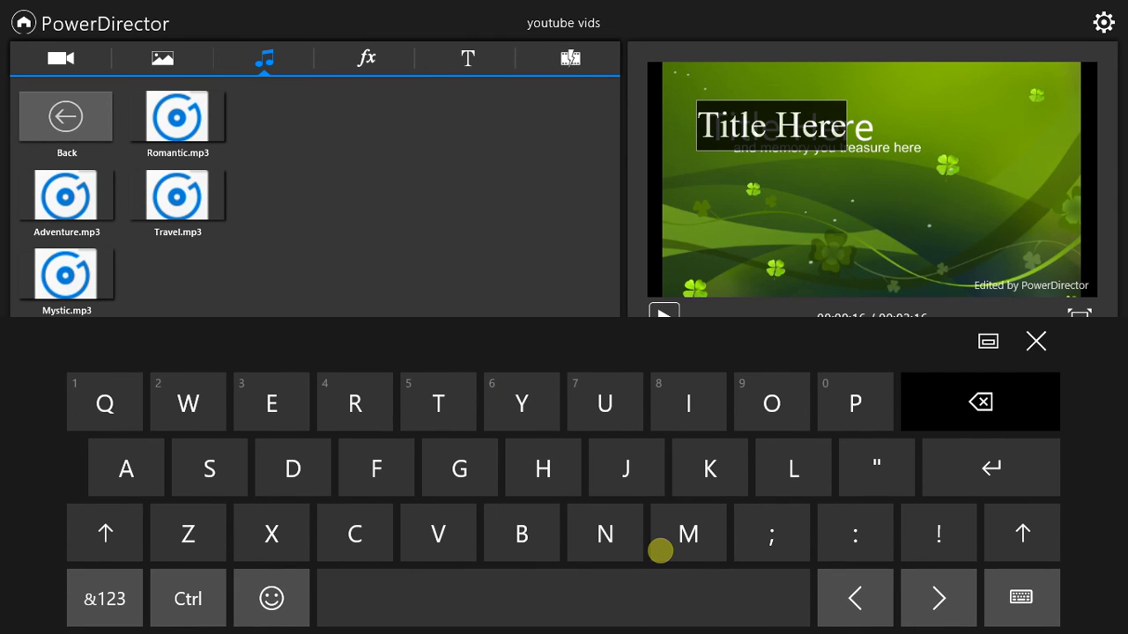
{"action": "double_click", "coordinate": [731, 126]}
{"action": "key", "text": "BackSpace"}
{"action": "key", "text": "BackSpace"}
{"action": "key", "text": "BackSpace"}
{"action": "key", "text": "BackSpace"}
{"action": "key", "text": "BackSpace"}
{"action": "key", "text": "BackSpace"}
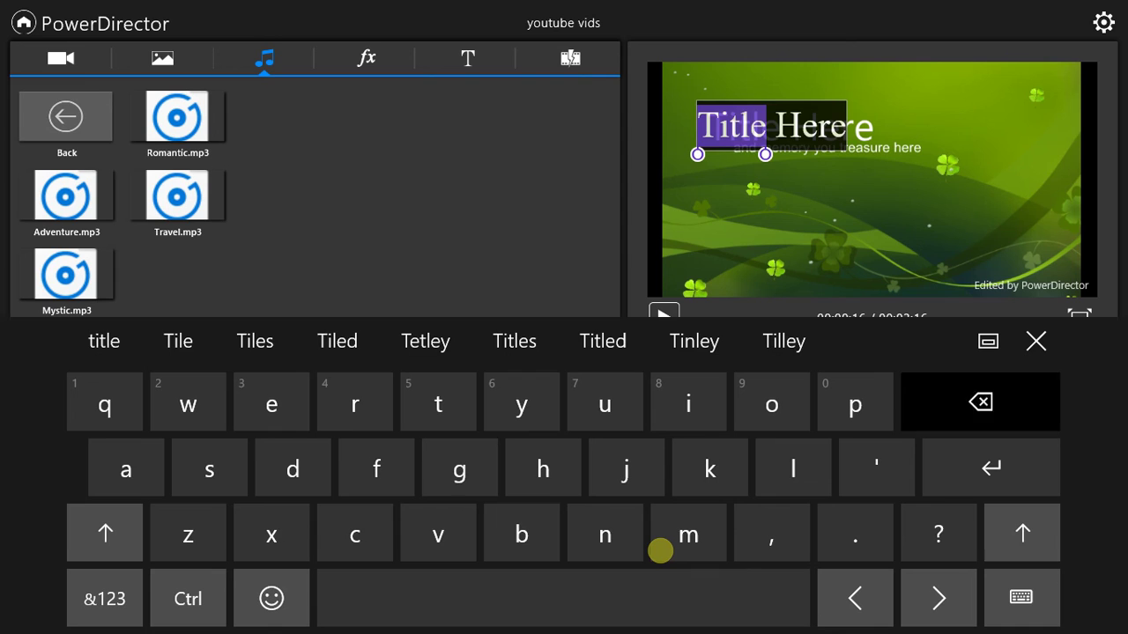
{"action": "double_click", "coordinate": [731, 126]}
{"action": "key", "text": "BackSpace"}
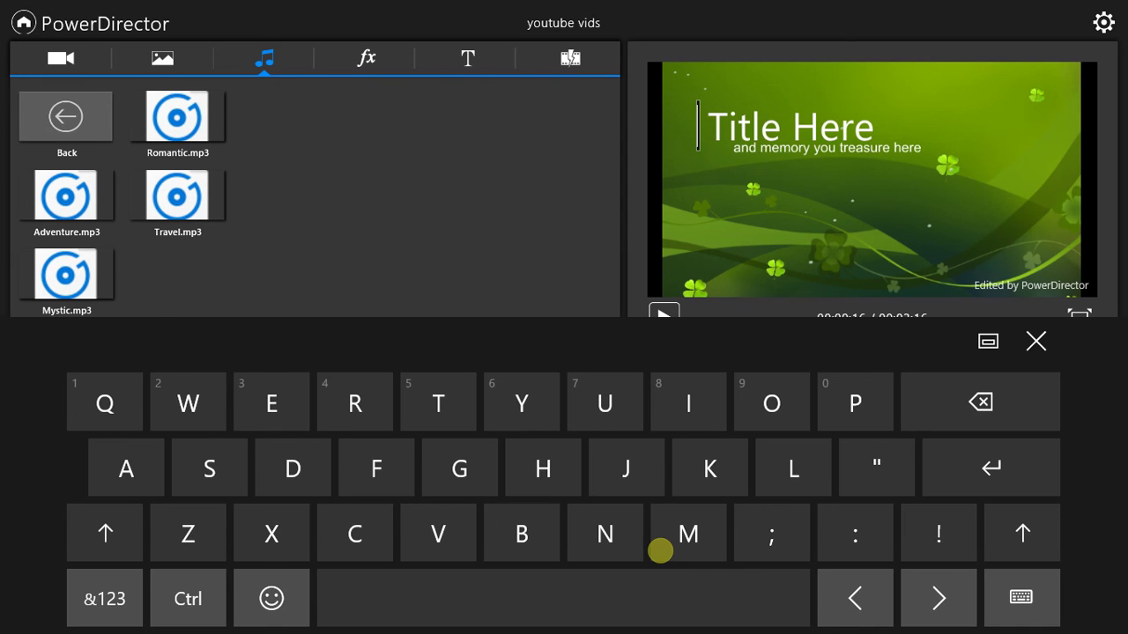
{"action": "type", "text": "Th"}
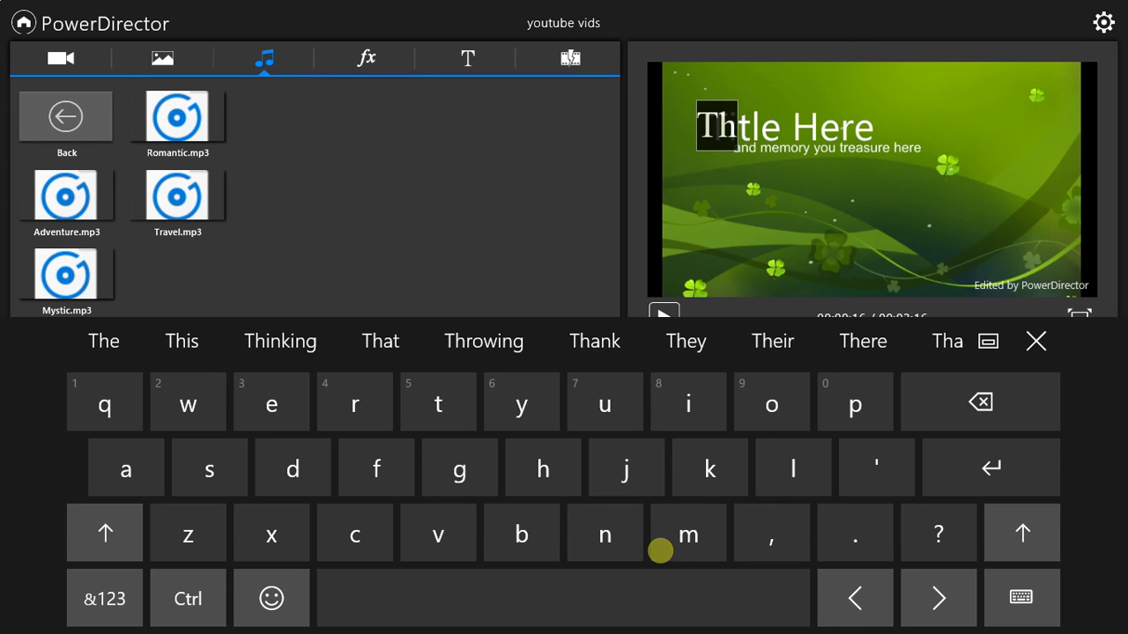
{"action": "type", "text": "ecitygam"}
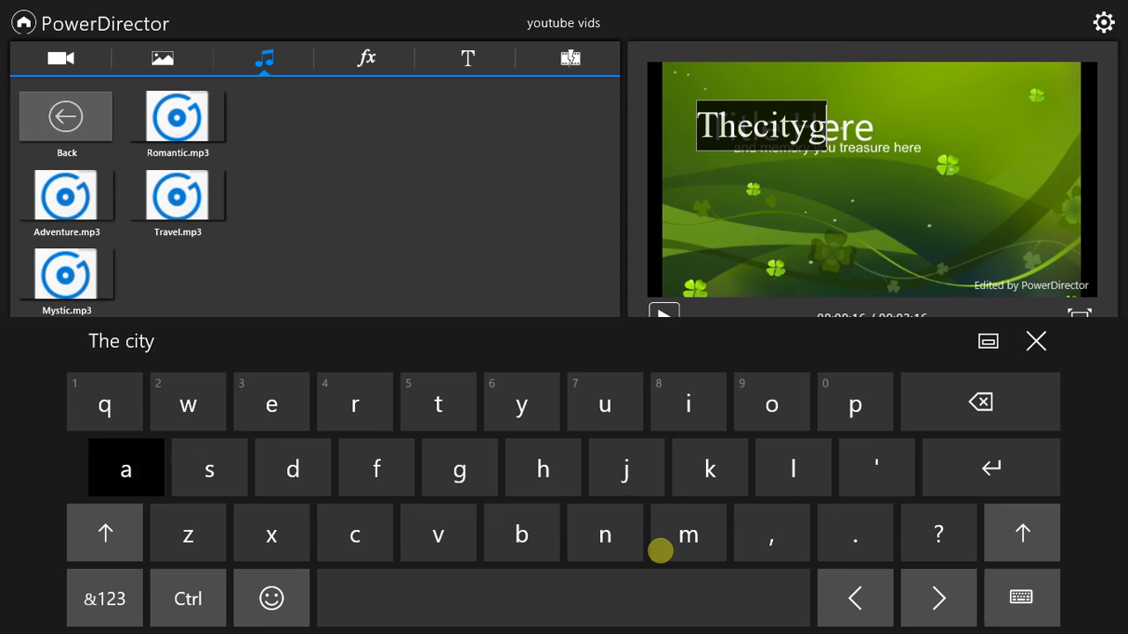